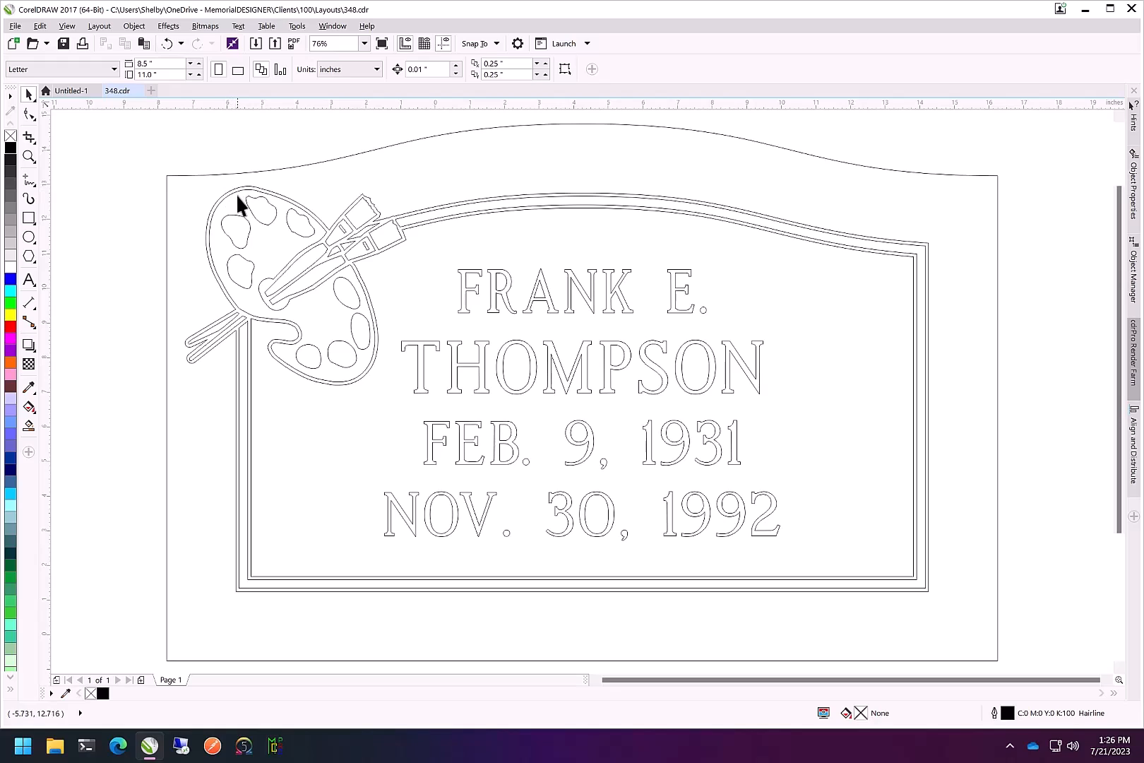
Select all objects in the layout and set their outline colour to black
double_click(29, 94)
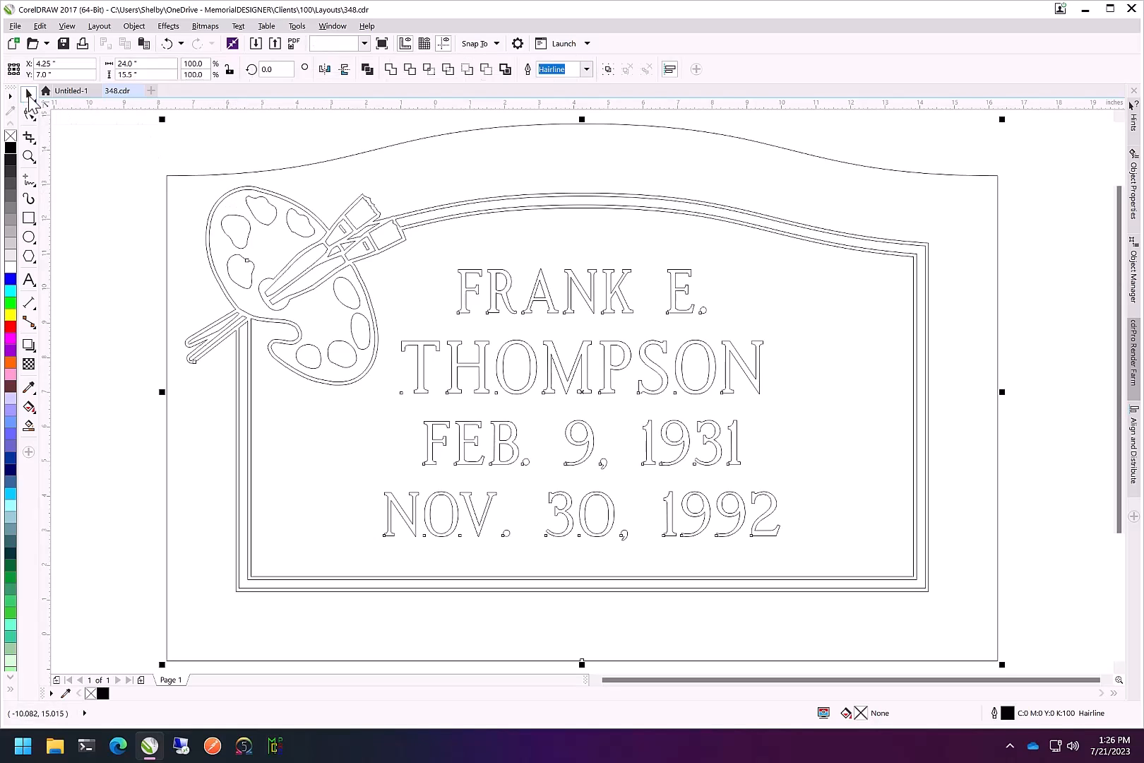
right_click(11, 136)
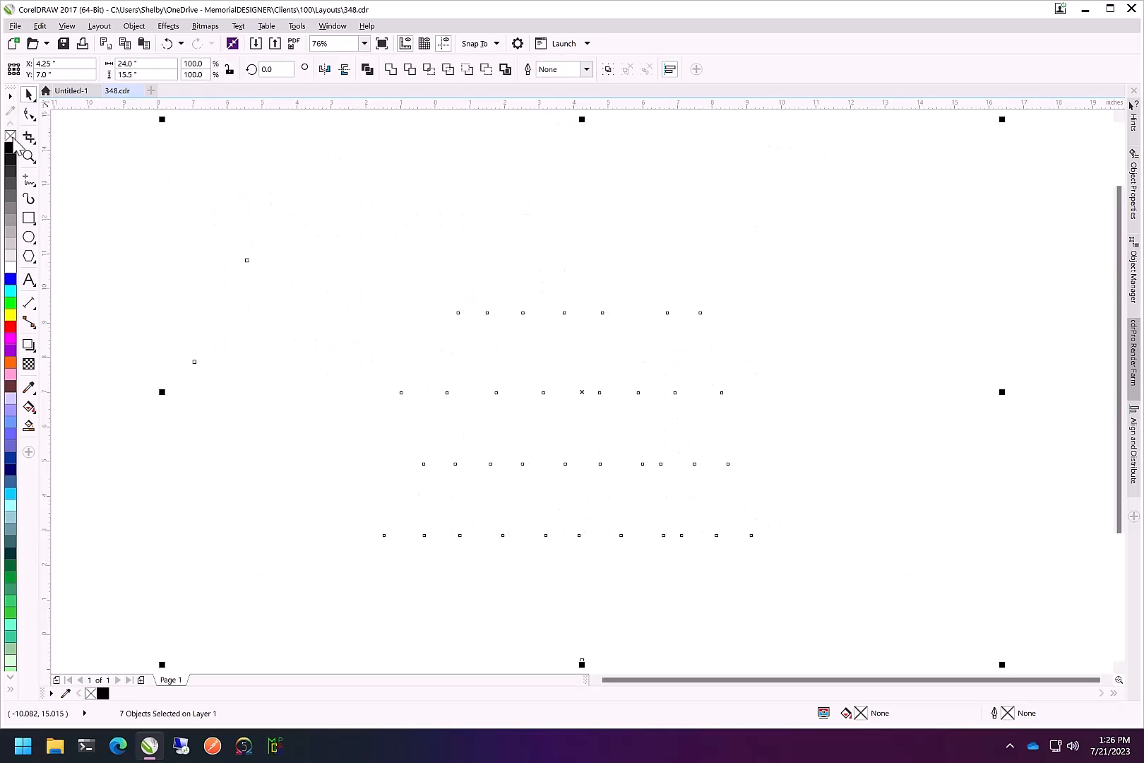
right_click(11, 148)
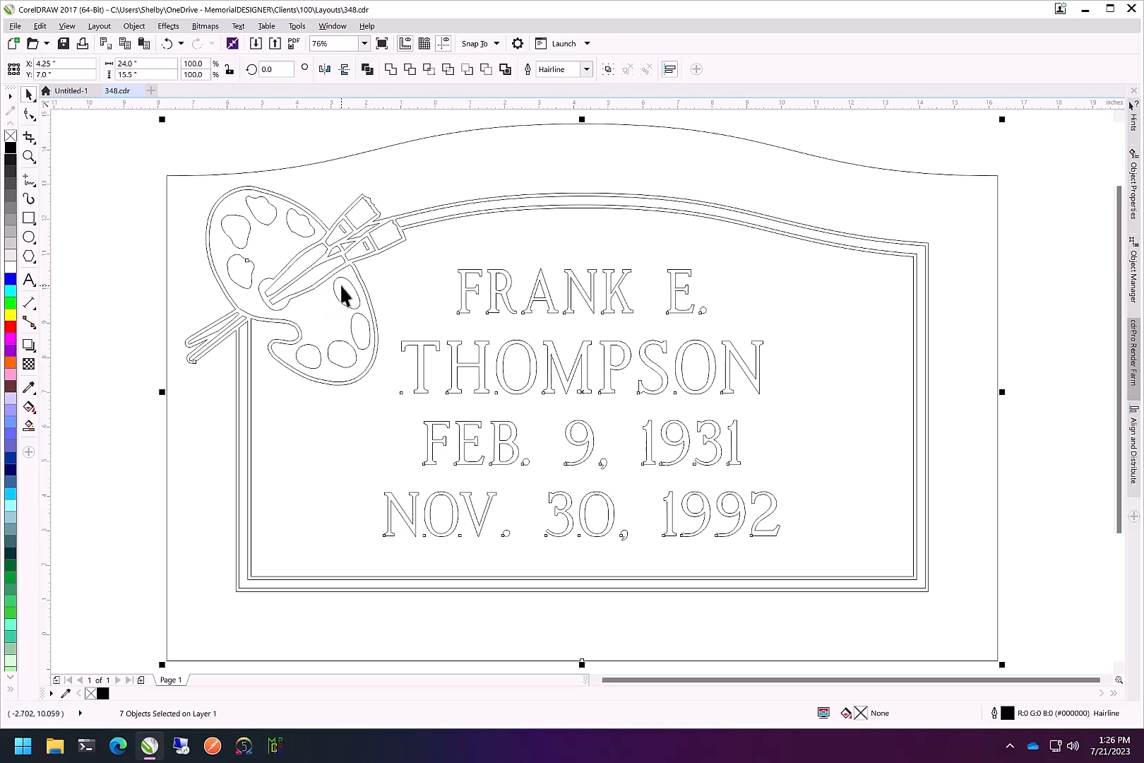
Export the selection to the Desktop as an AI - Adobe Illustrator file named 348
click(14, 27)
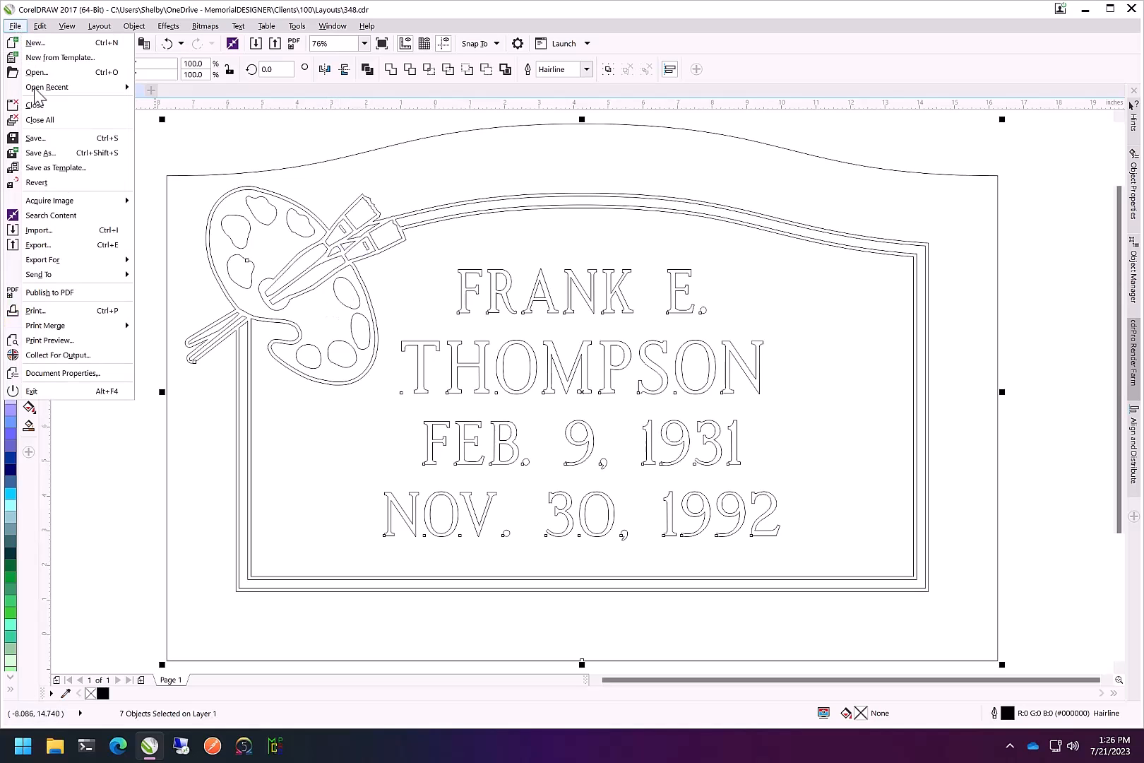
click(59, 243)
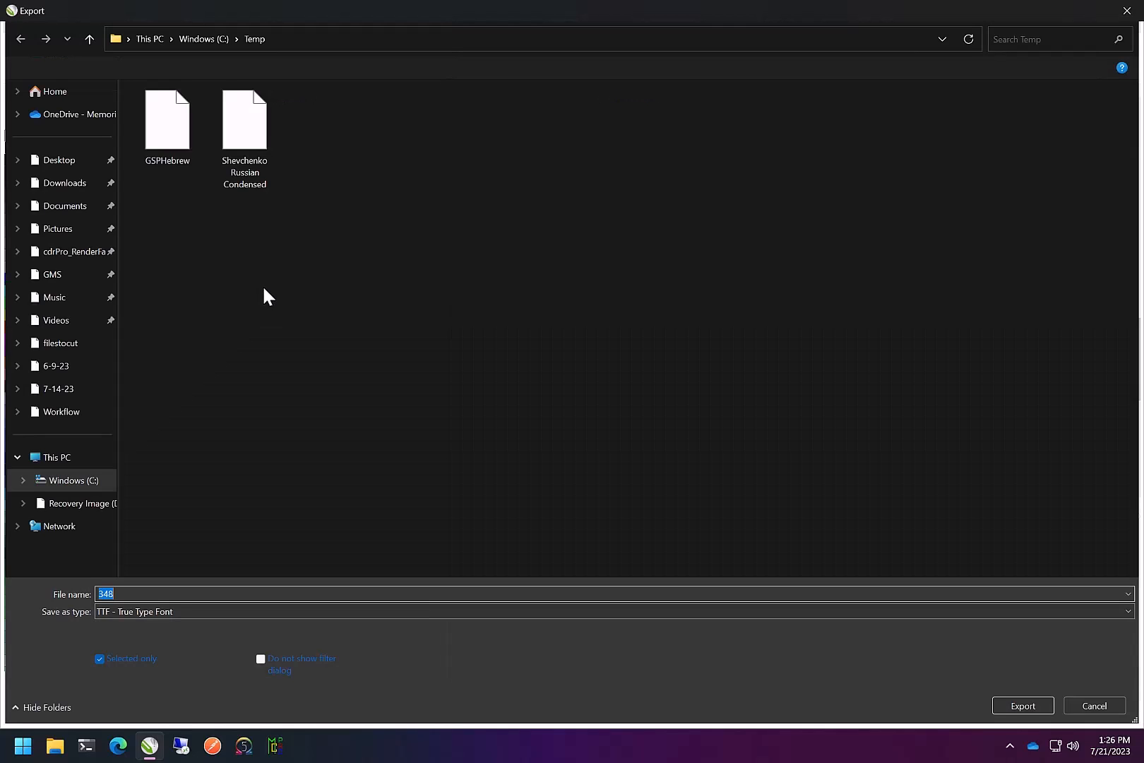
click(173, 610)
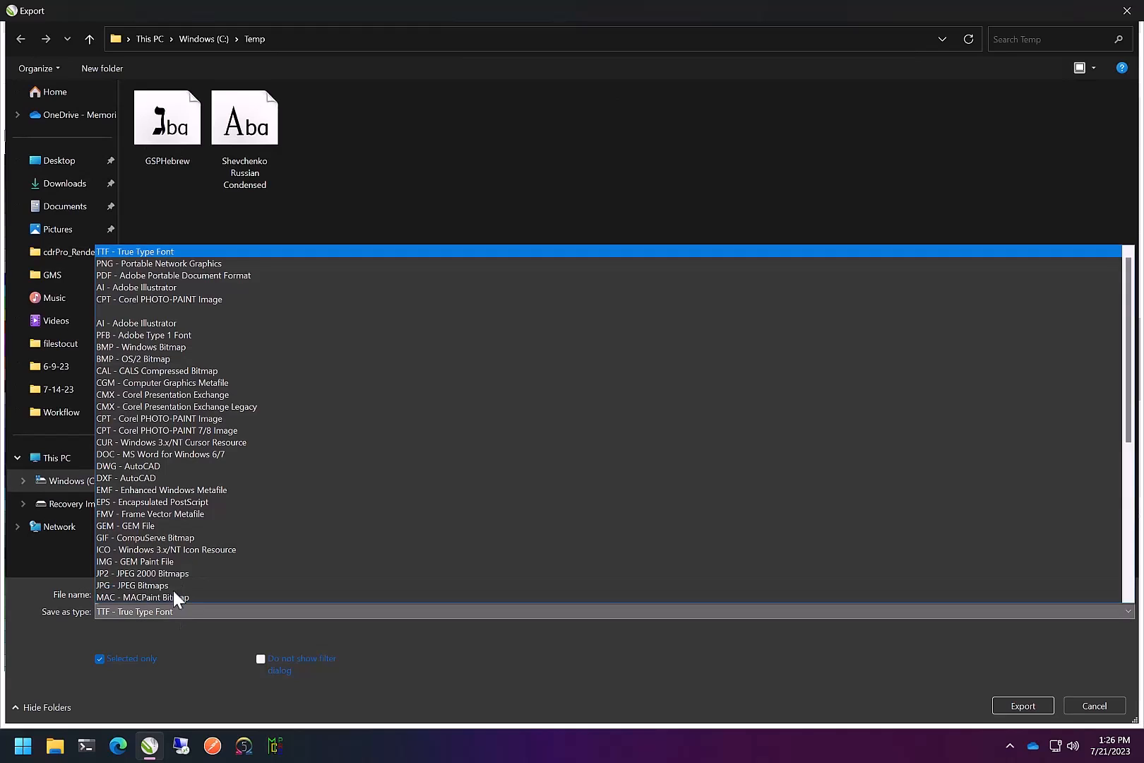
click(125, 285)
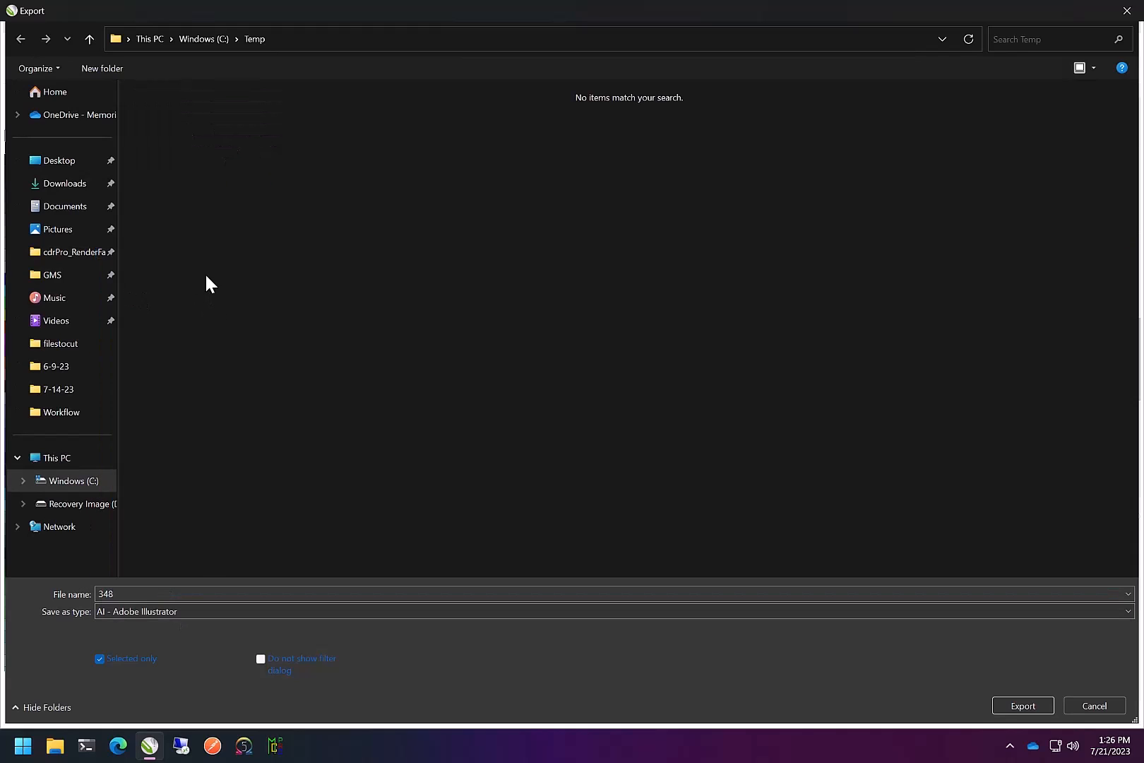
click(68, 163)
click(1024, 707)
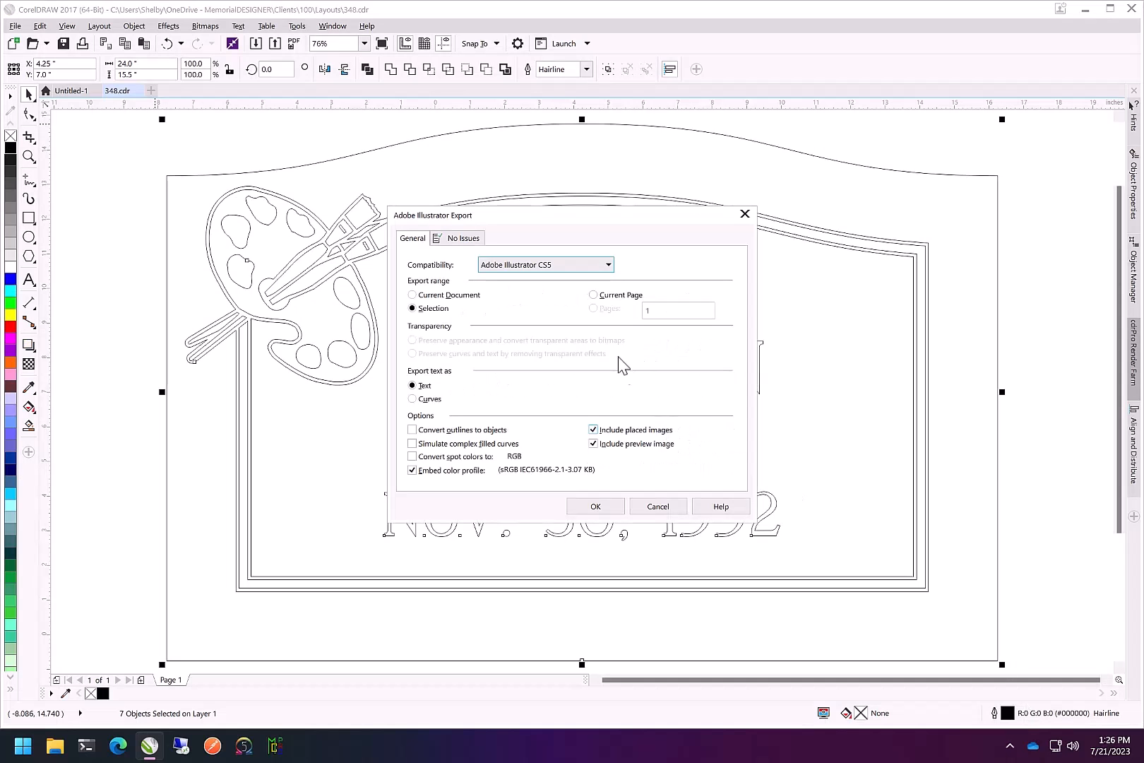
Set Illustrator export compatibility to Adobe Illustrator 3.x with text exported as curves, and confirm
click(534, 270)
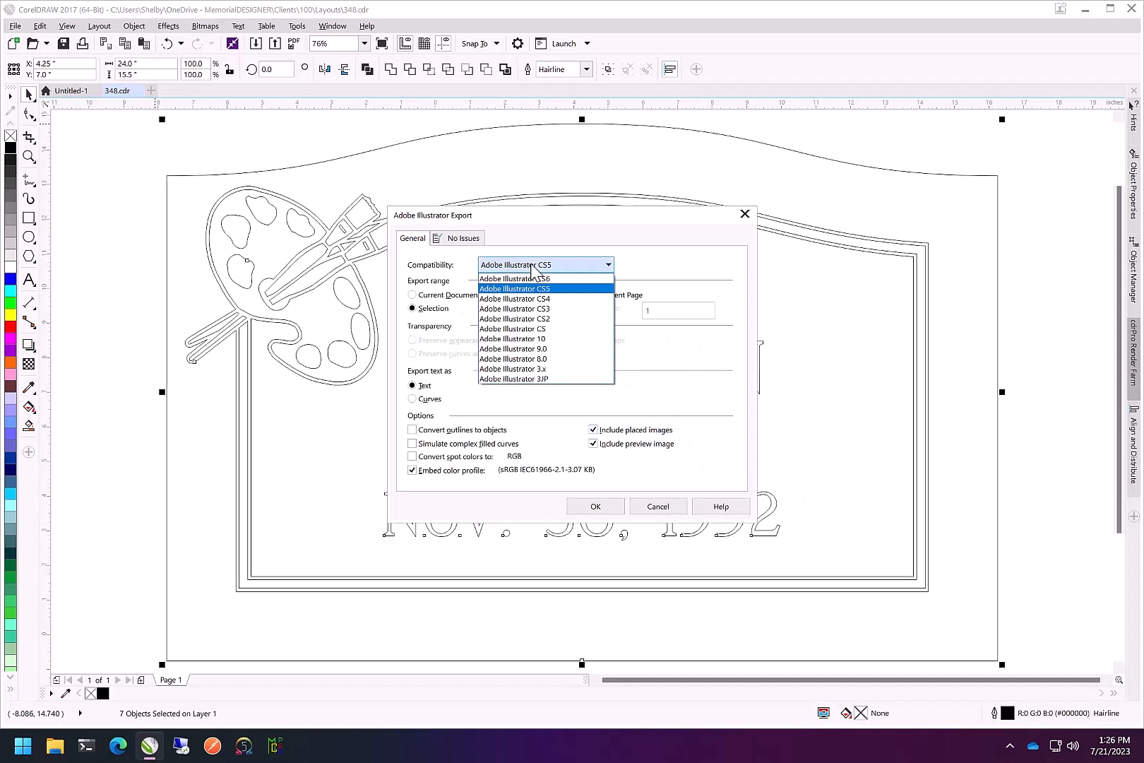
click(544, 368)
click(418, 400)
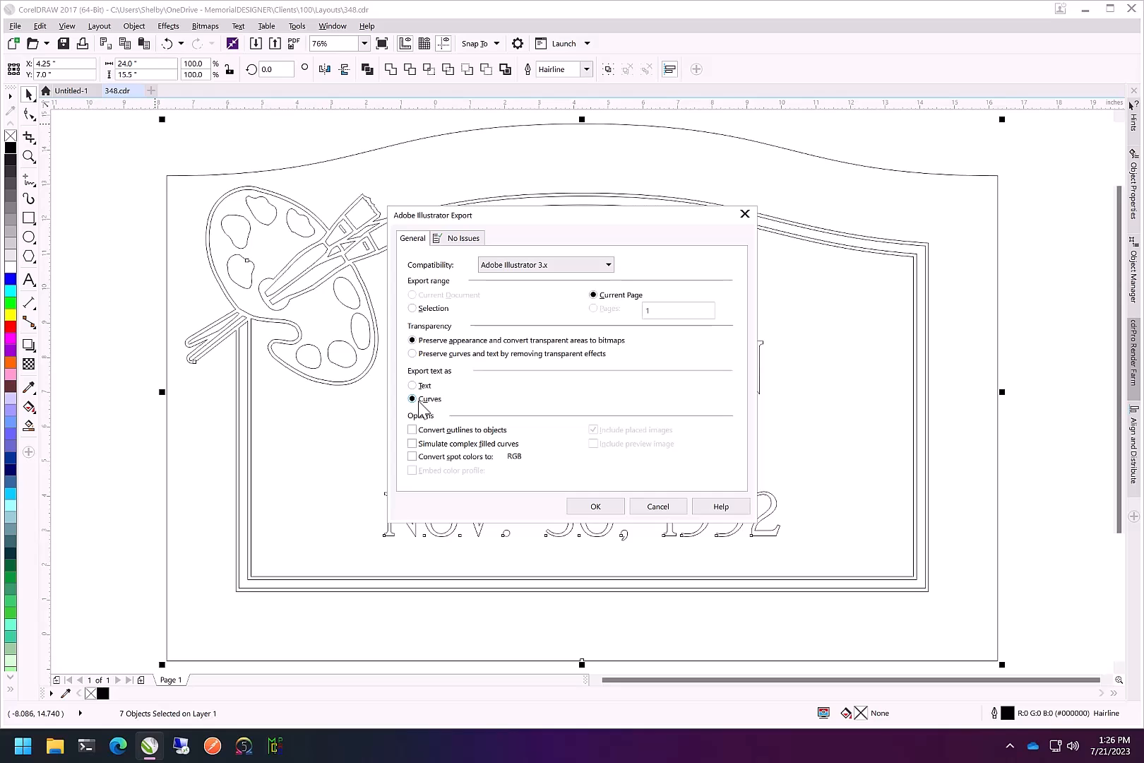
click(596, 507)
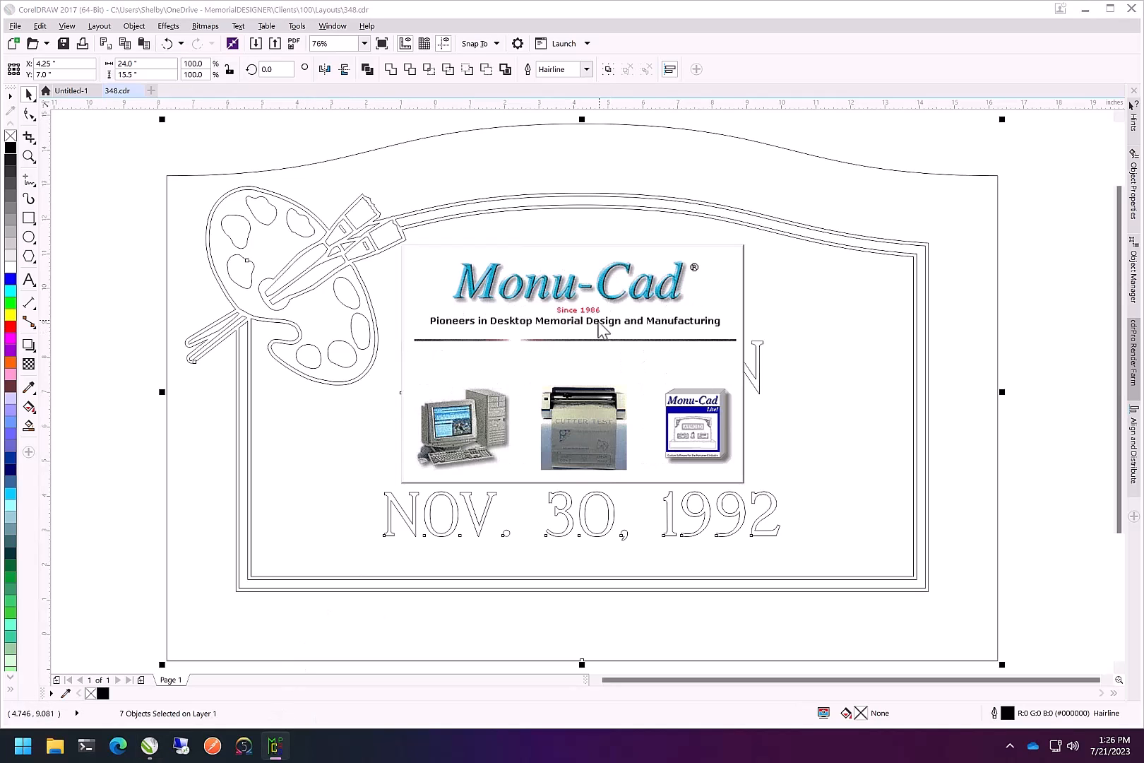
Switch to MONU-CAD and start a new drawing, erasing the open one
click(408, 324)
double_click(604, 252)
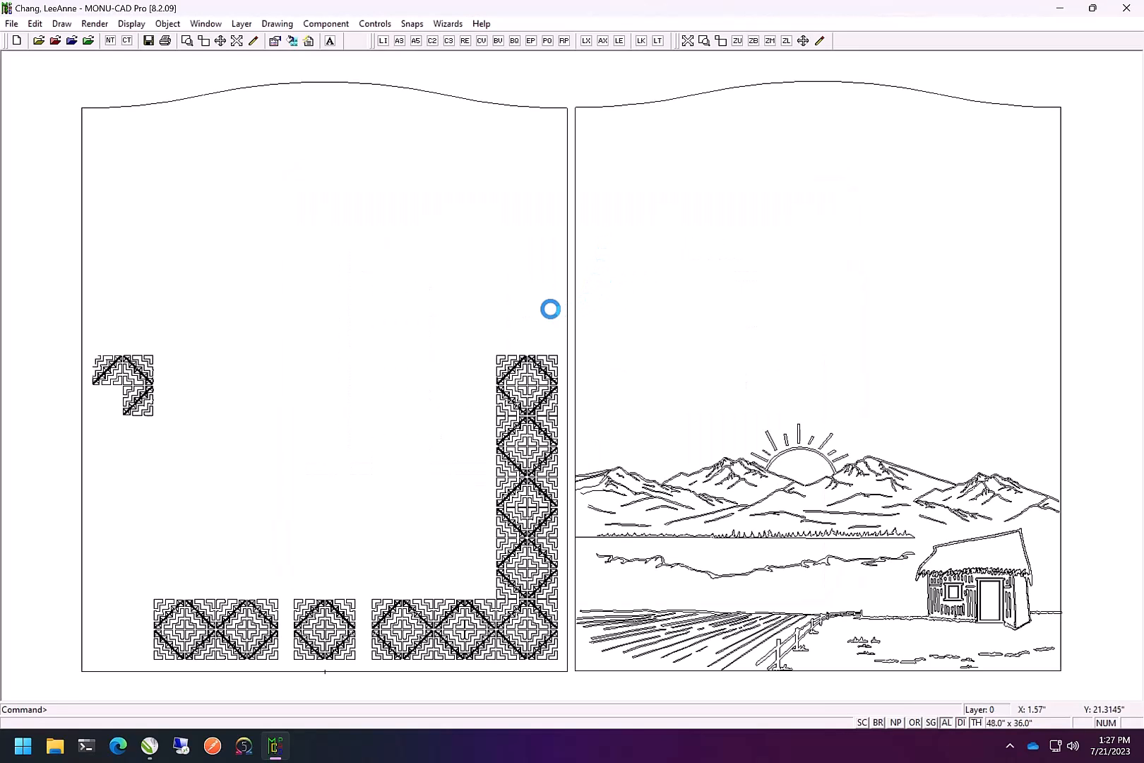
key(ctrl+n)
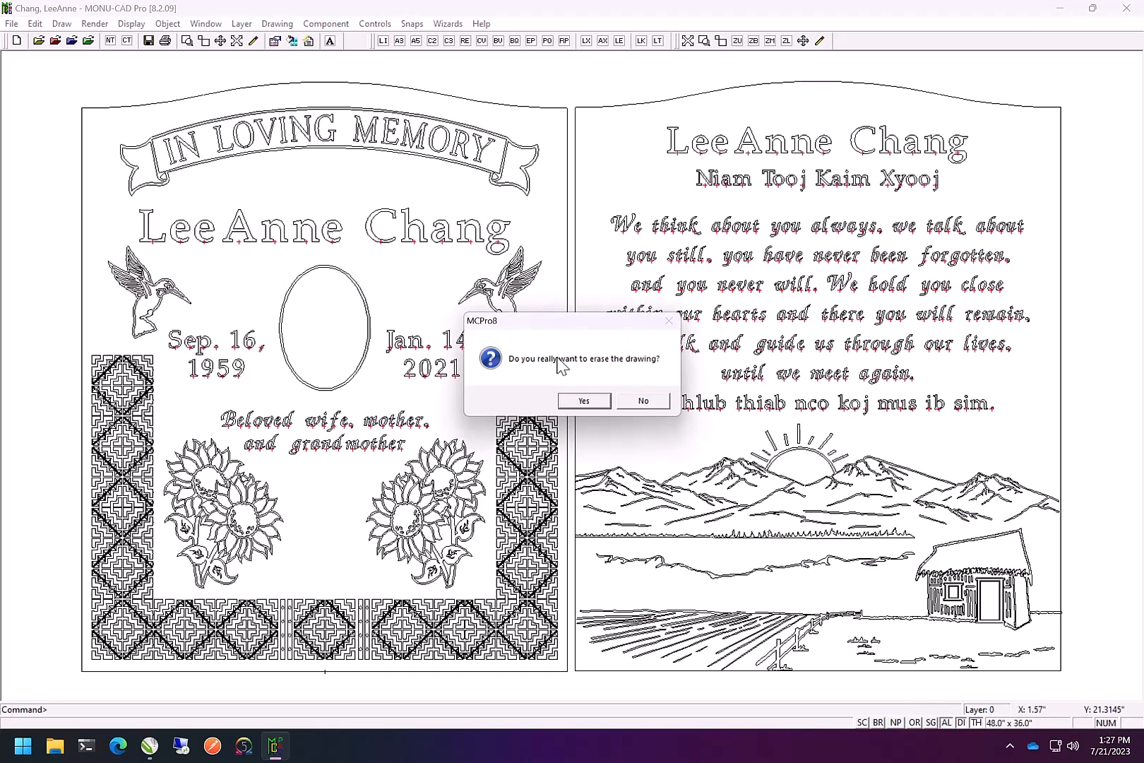
click(584, 401)
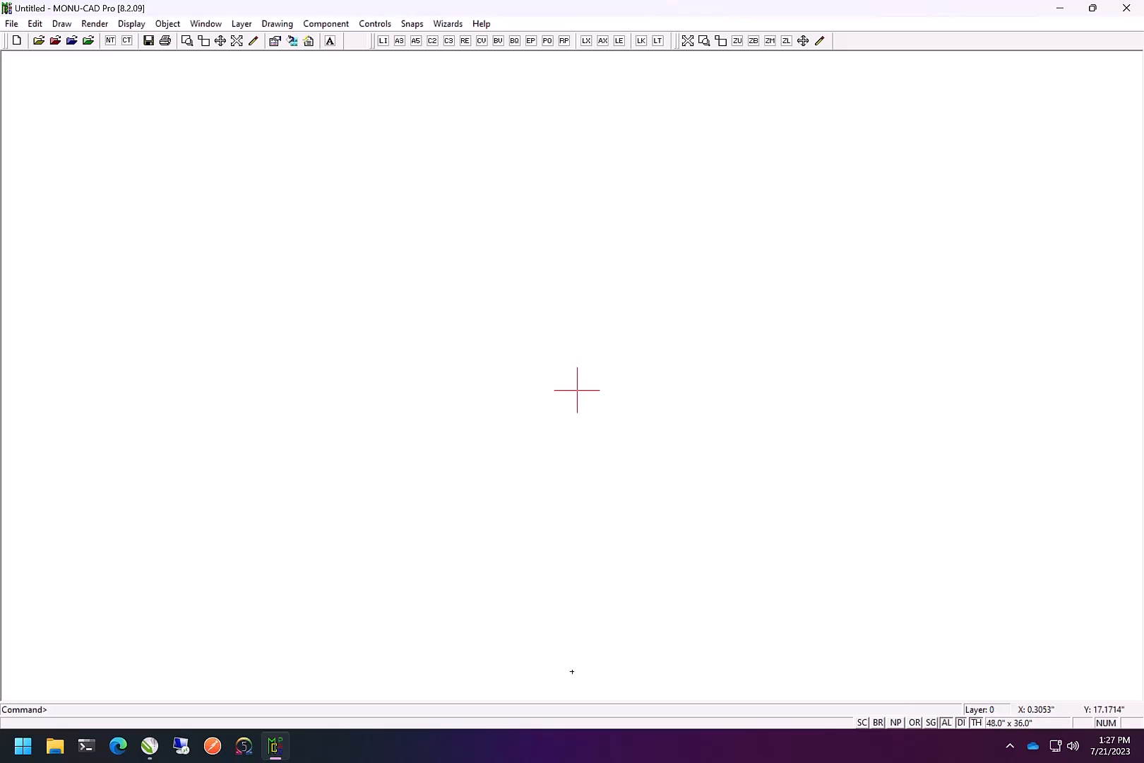
Open 348.ai from the Desktop using the Adobe Illustrator AI file type, accepting the drawing name change
key(ctrl+o)
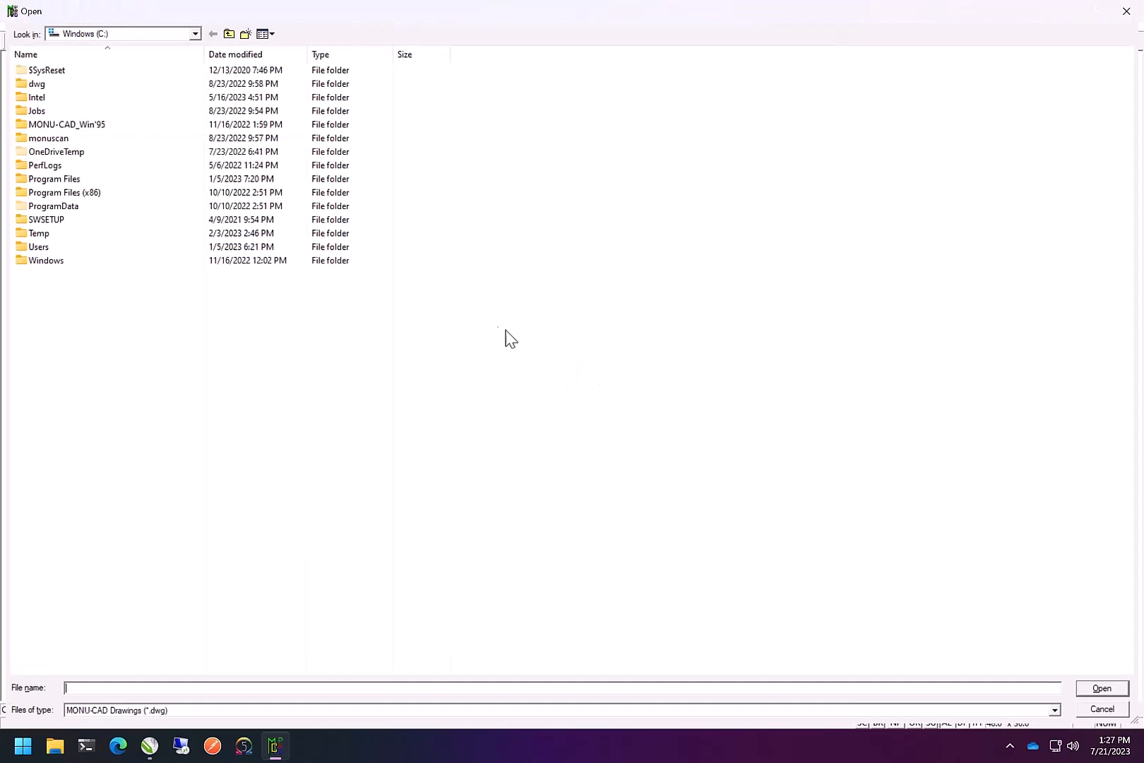
click(115, 35)
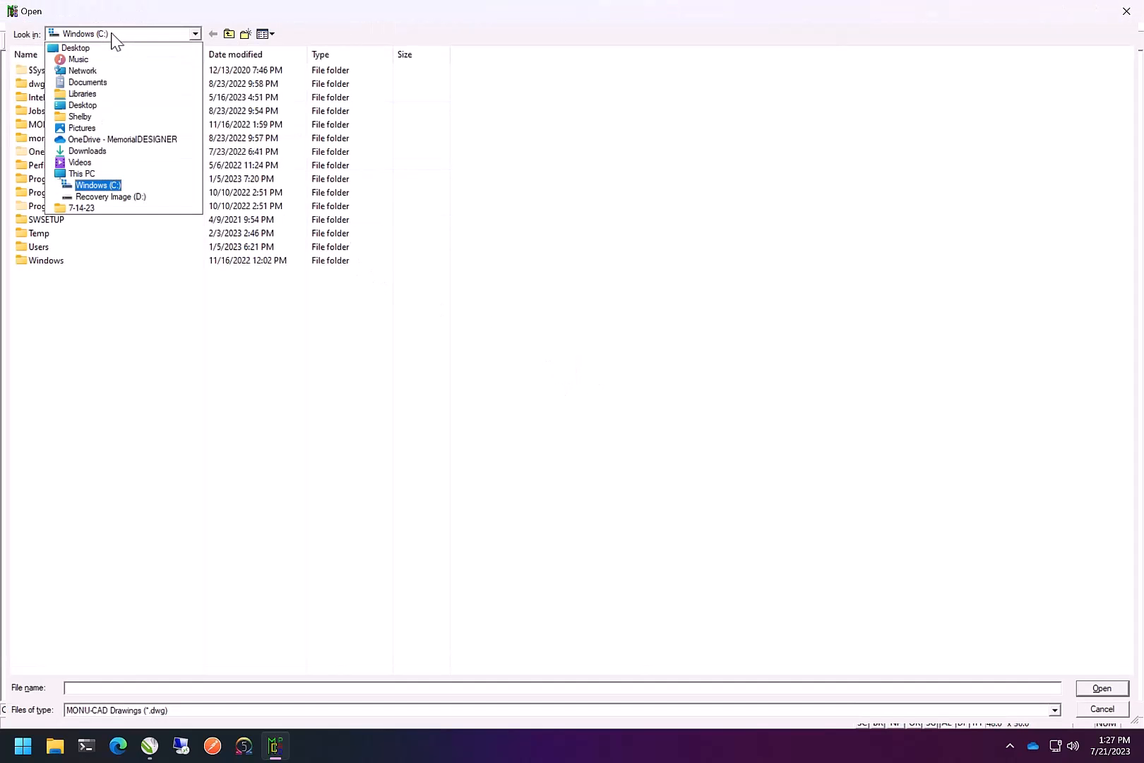
click(80, 106)
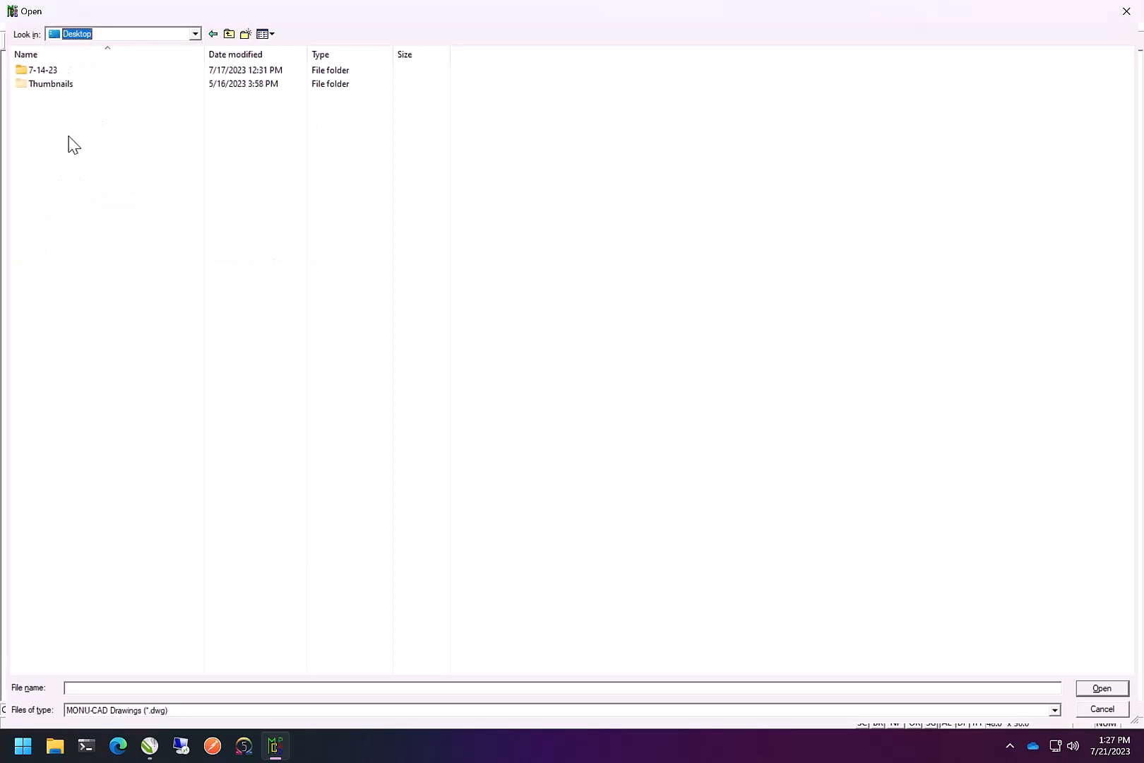
click(150, 710)
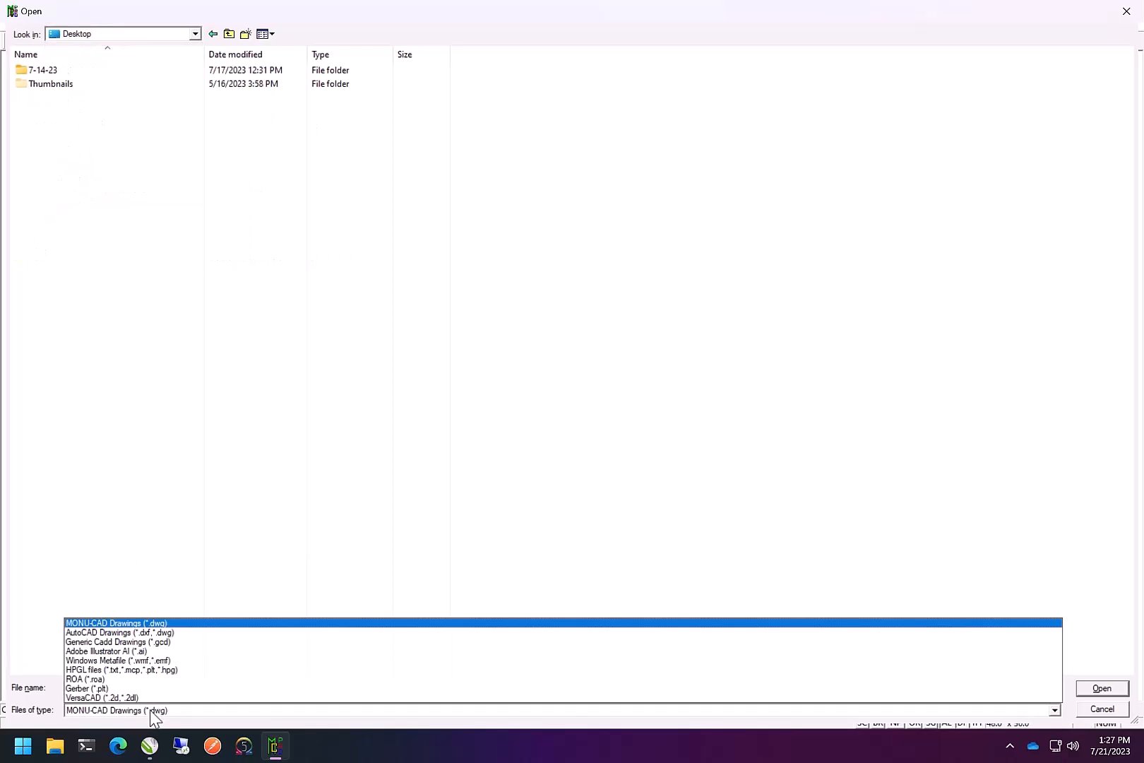
click(122, 650)
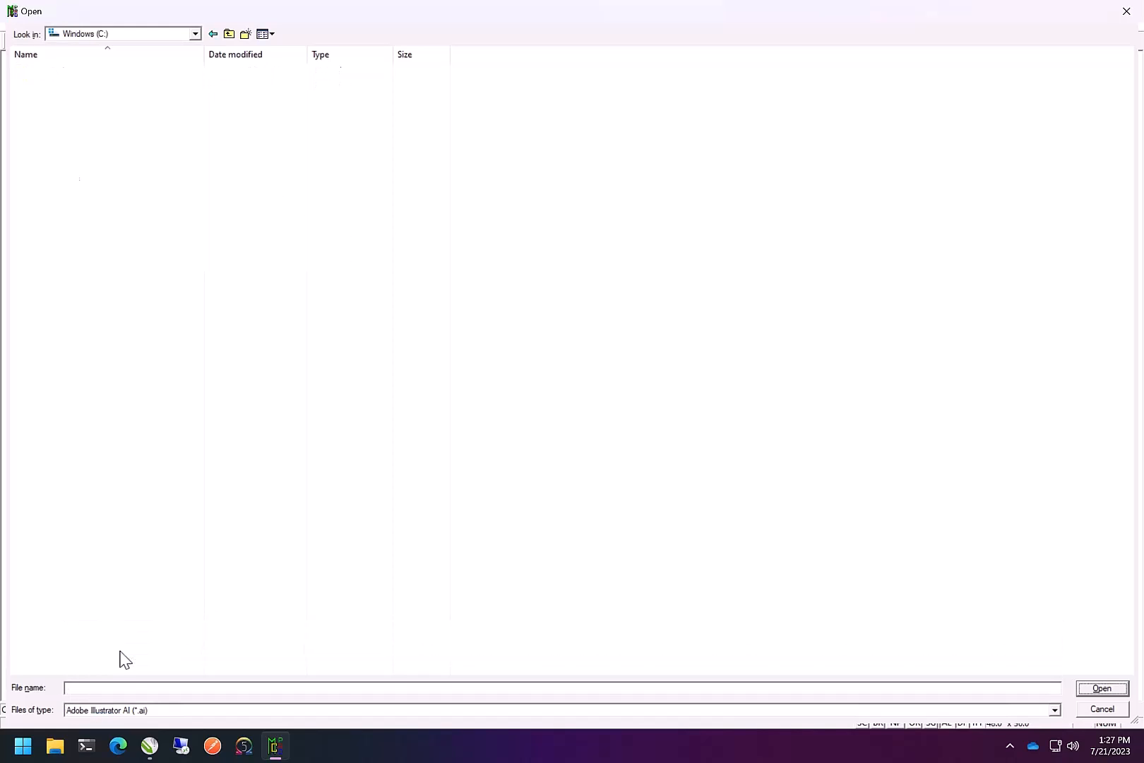
click(91, 35)
click(92, 105)
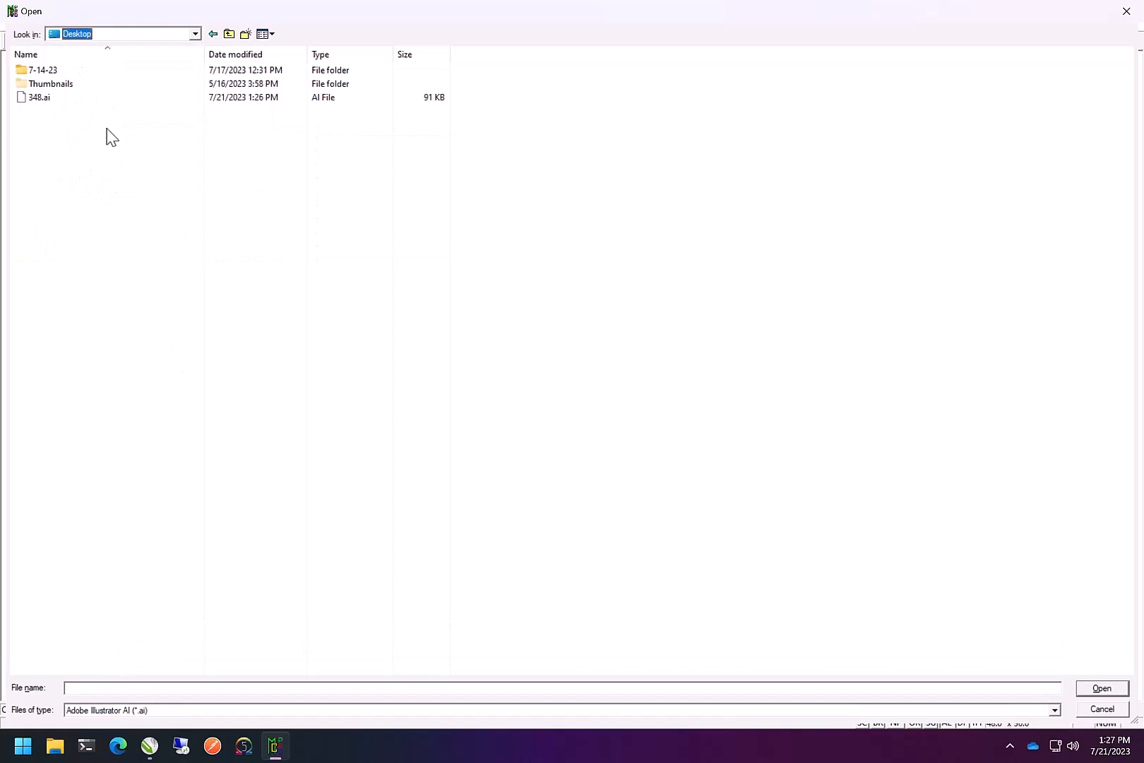
click(27, 97)
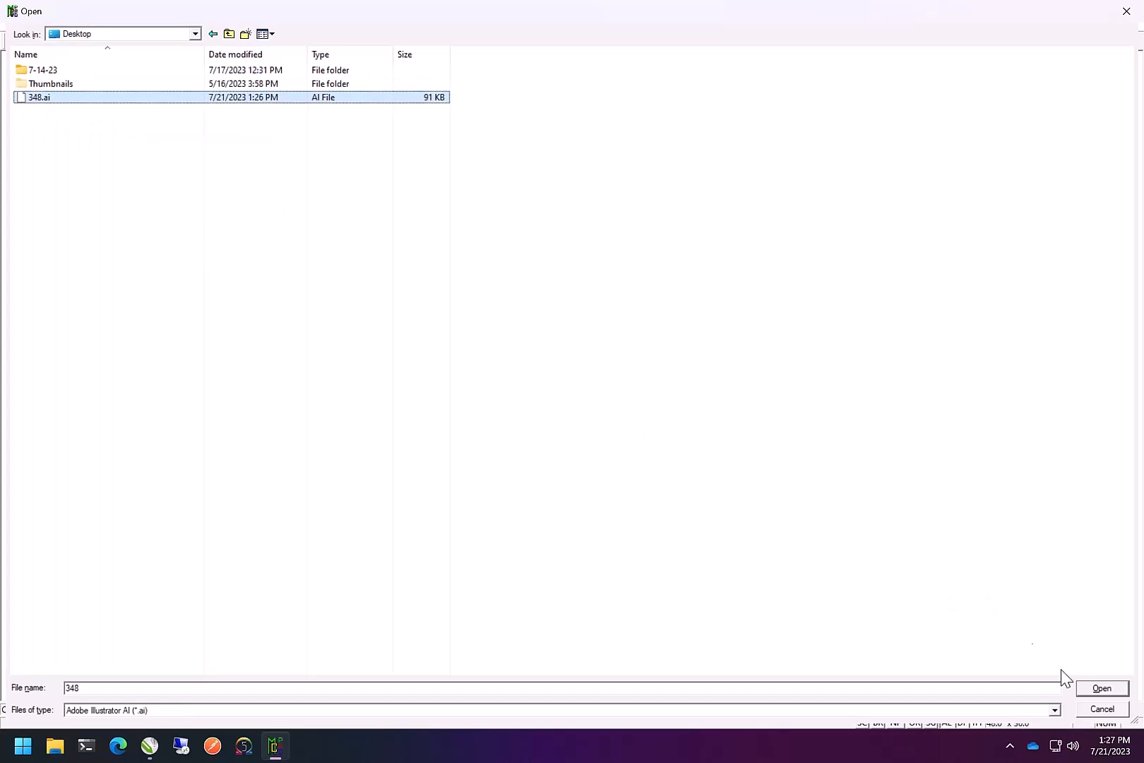
click(1103, 688)
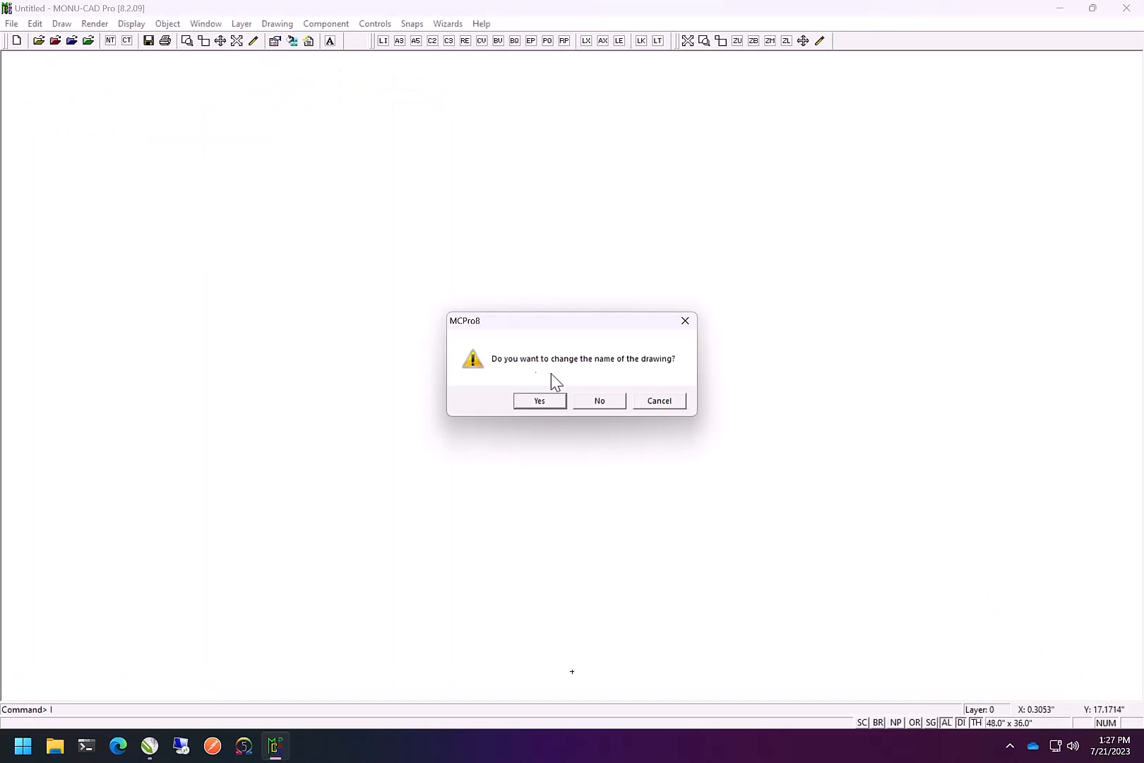
click(541, 407)
click(536, 390)
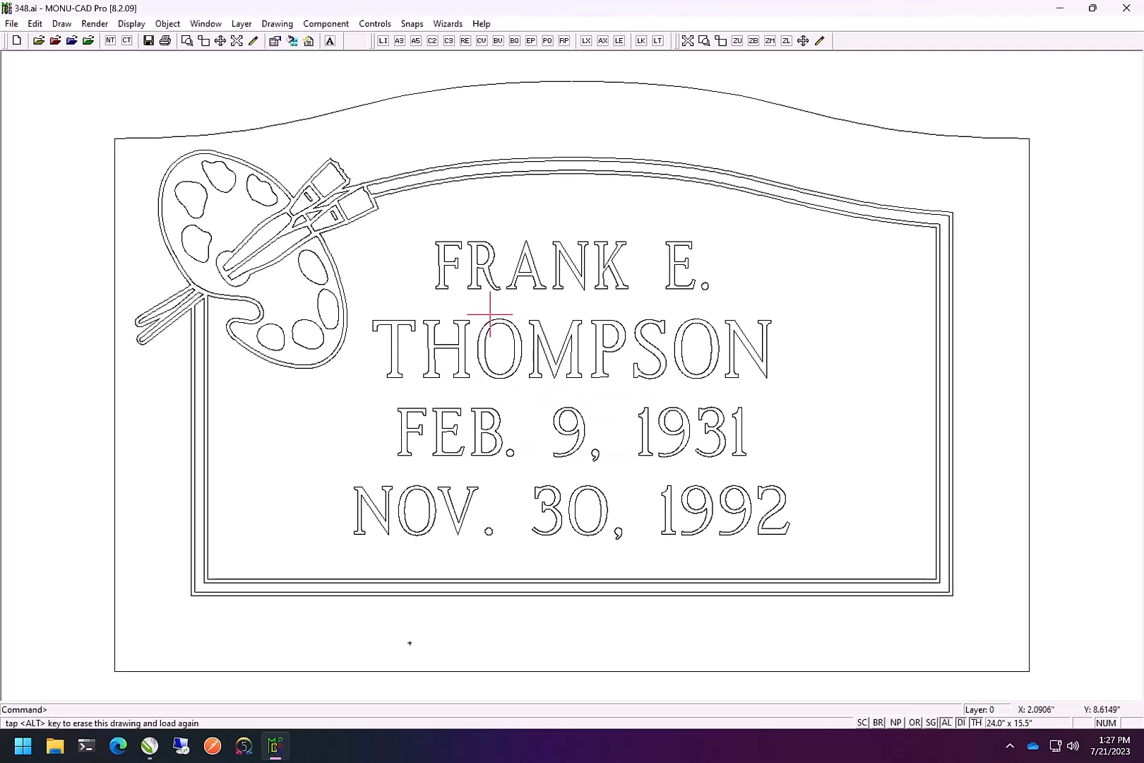
Run the DC clean-drawing command to remove duplicate objects
text(DC)
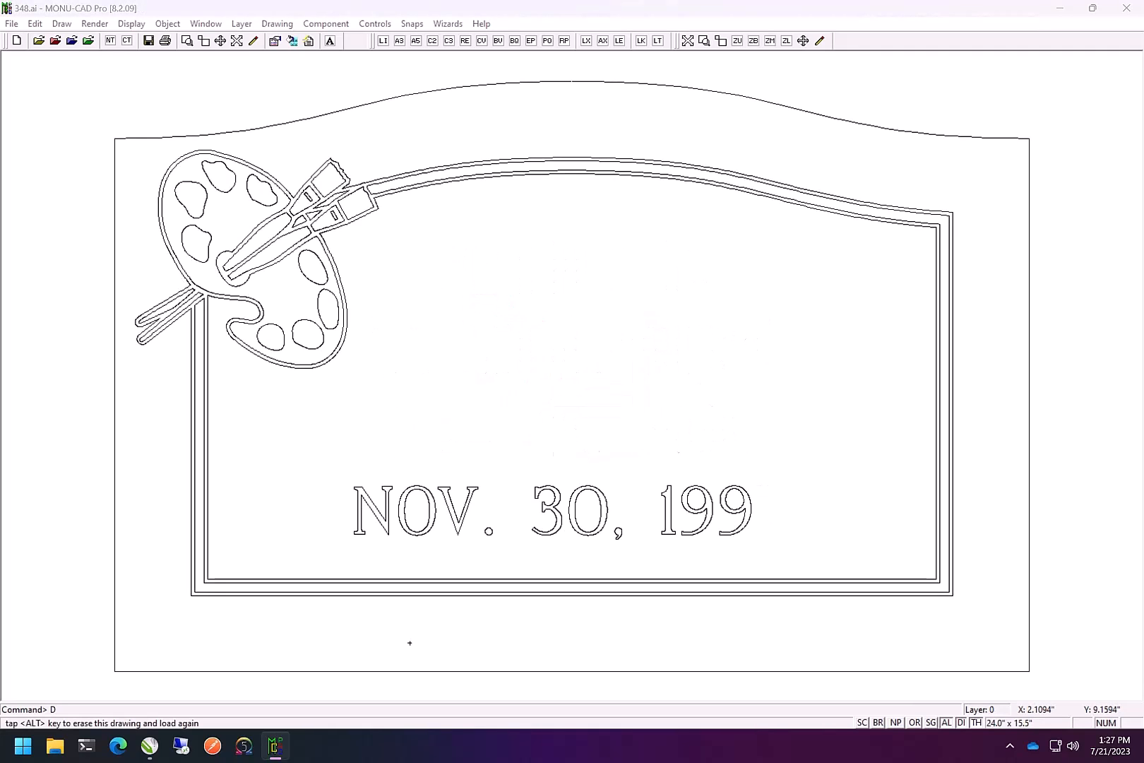
click(586, 401)
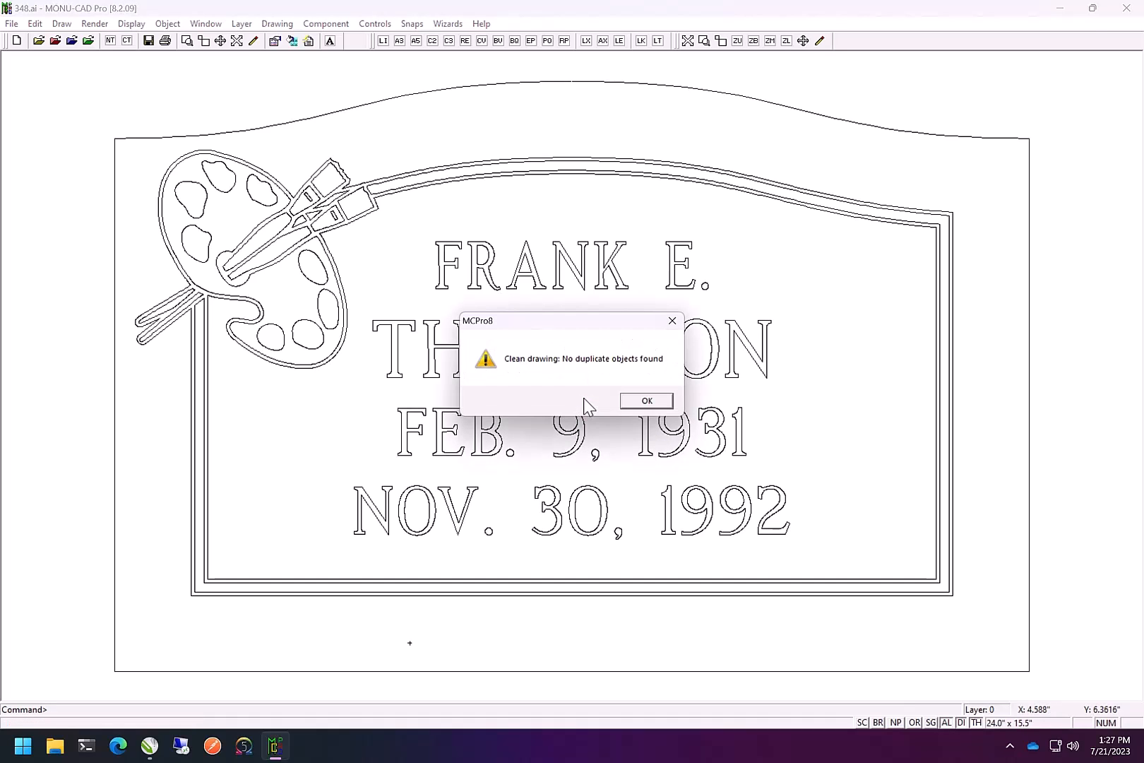
click(645, 401)
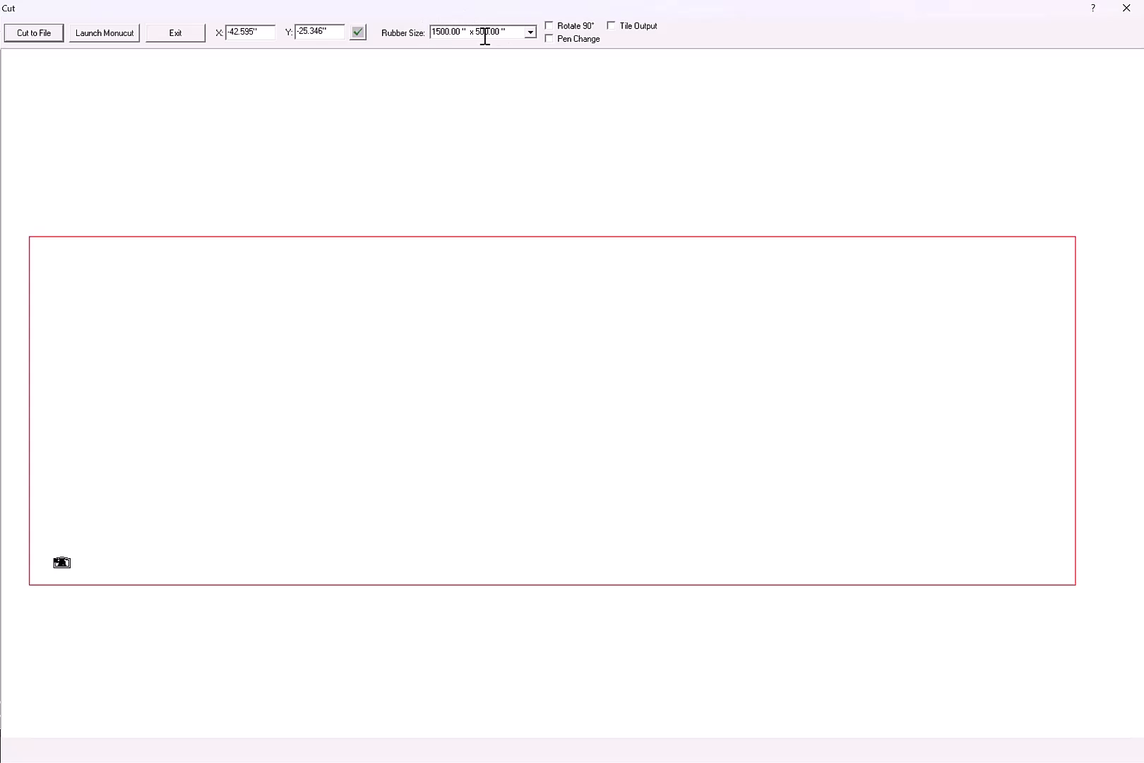
In the cut window, set the rubber size to 60.00" x 24.00" and position the design on it
click(530, 33)
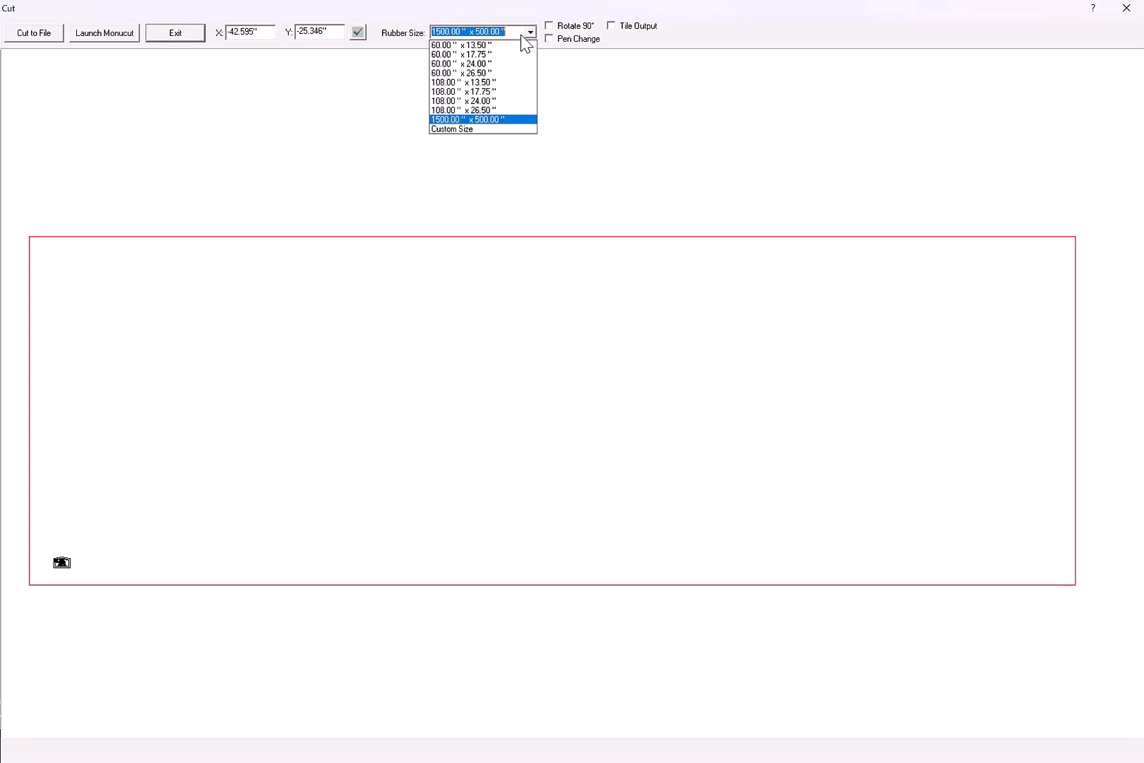
click(478, 69)
mouse_move(416, 674)
mouse_down()
mouse_move(477, 411)
mouse_move(562, 299)
mouse_move(945, 322)
mouse_move(422, 309)
mouse_move(529, 296)
mouse_move(465, 294)
mouse_move(437, 309)
mouse_up()
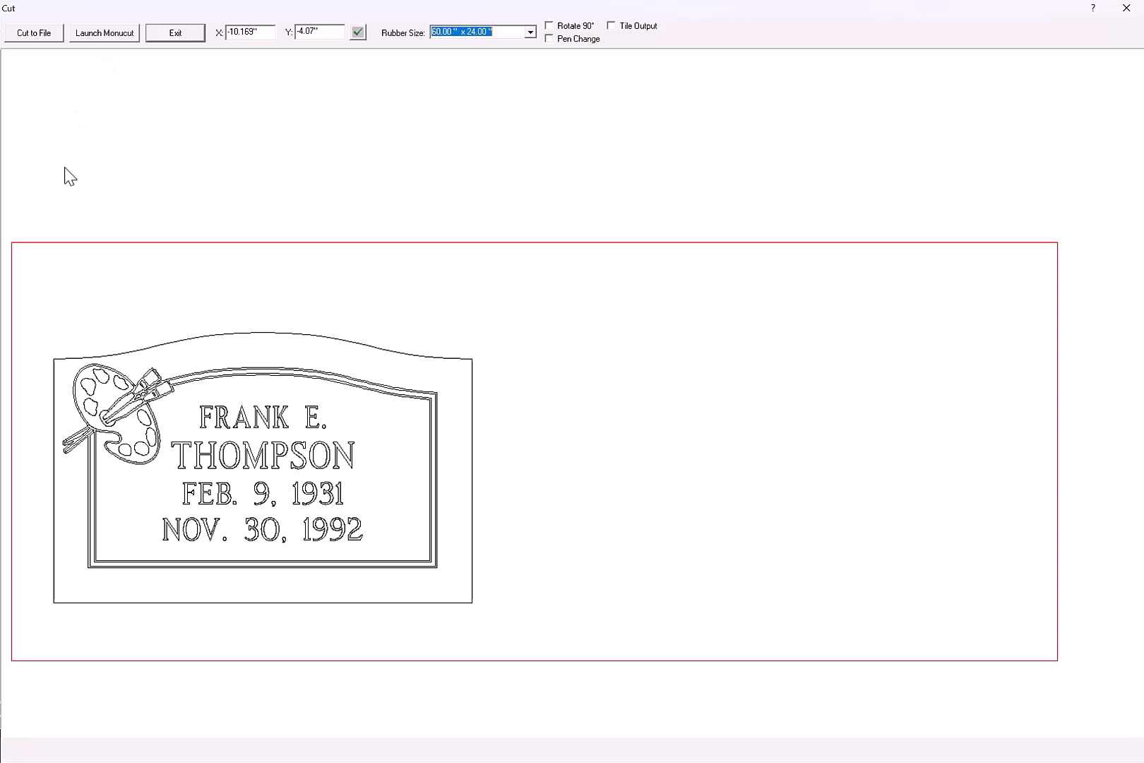
Try to launch the Monucut program from the cut window
click(110, 36)
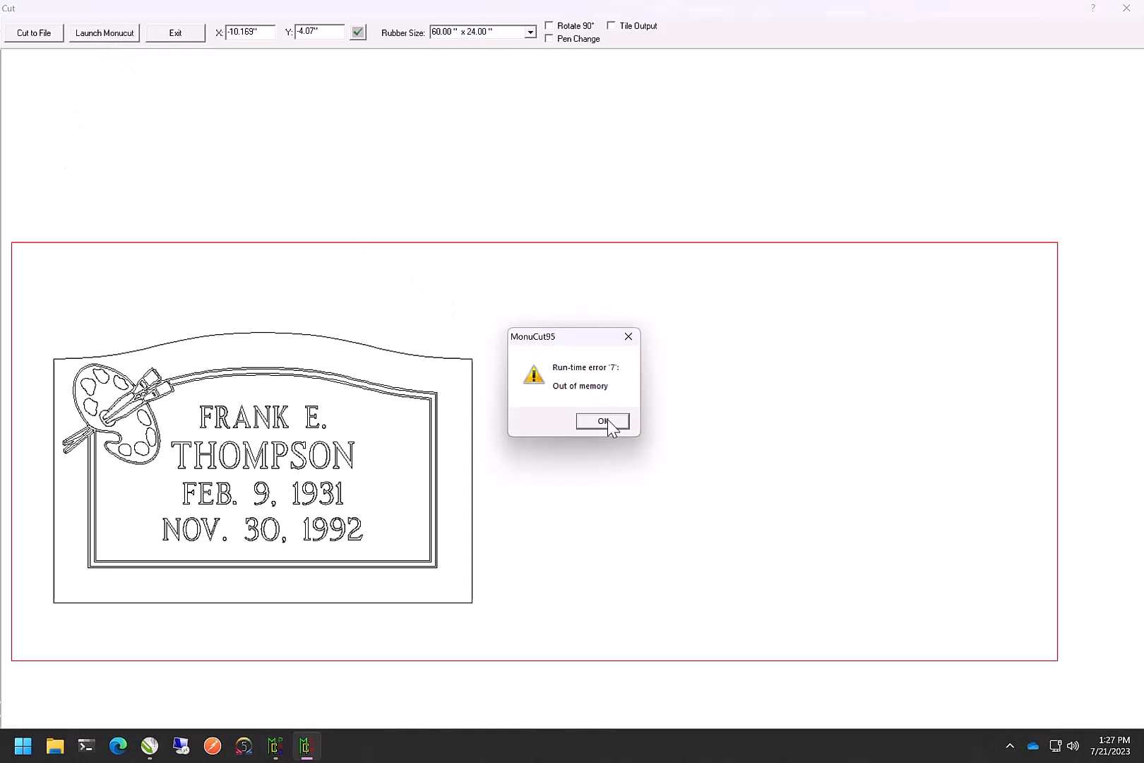
click(608, 421)
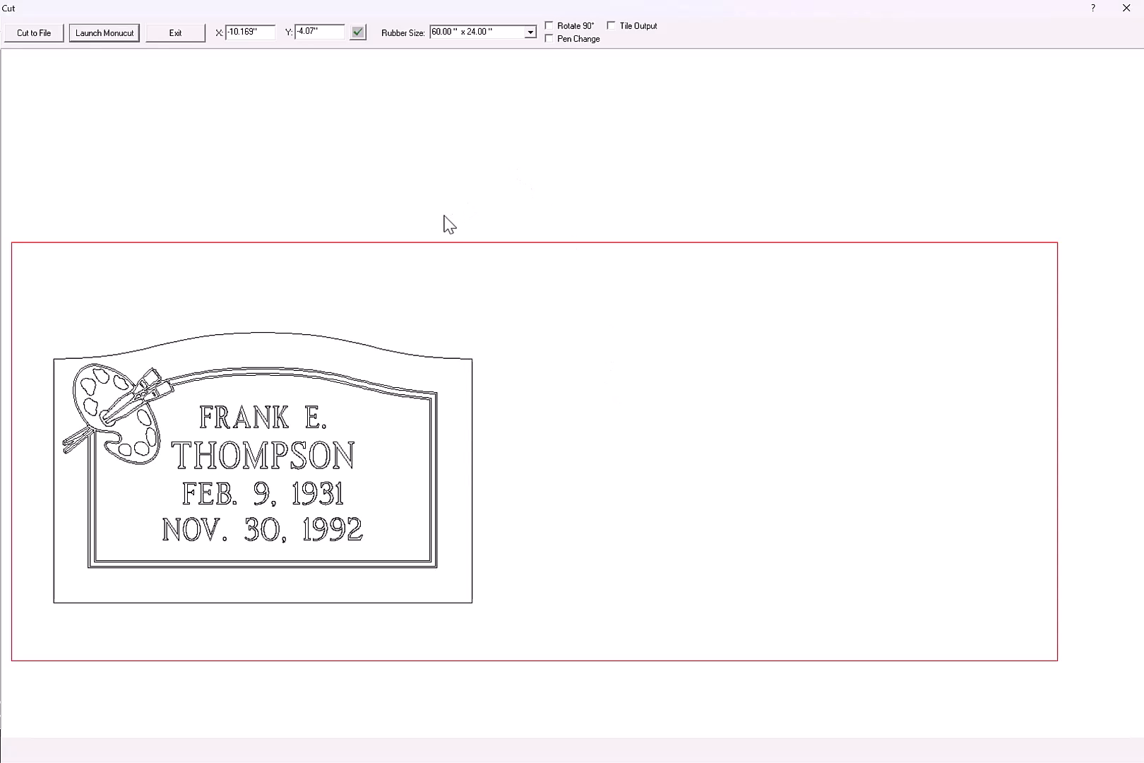
Cut the design to a MONU-CAD cut file named 348 in the 7-14-23 folder, then close the cut window
click(37, 33)
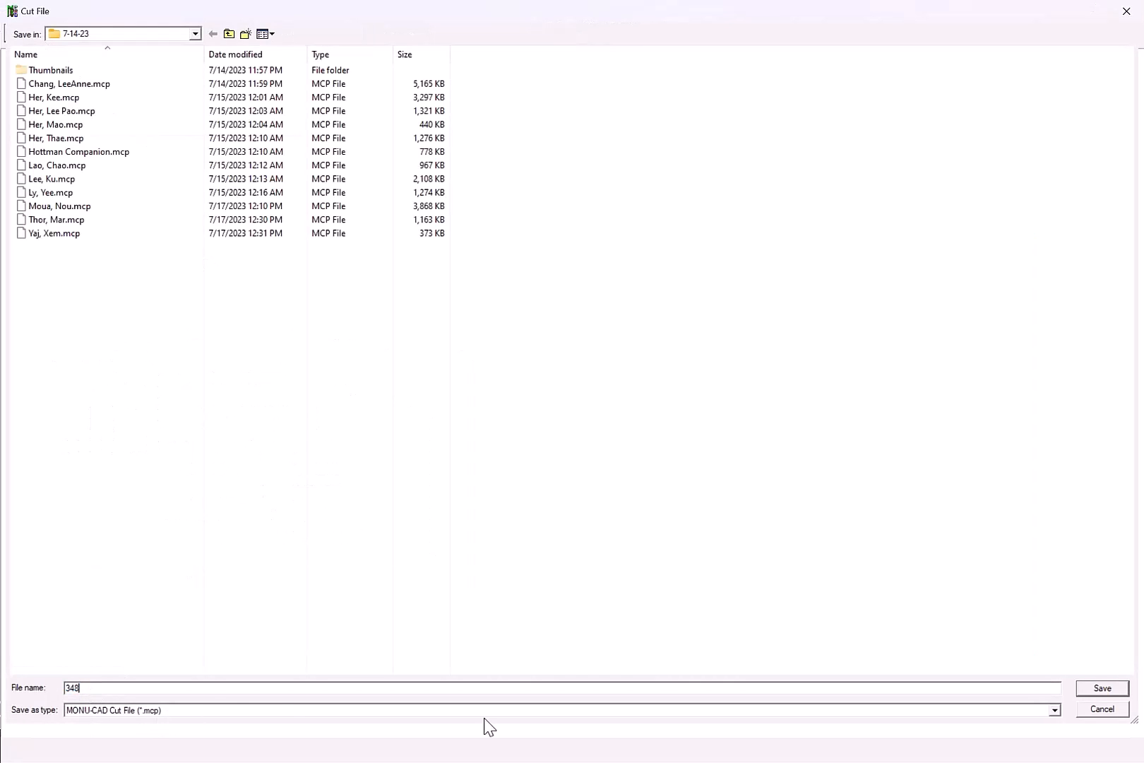
click(1102, 689)
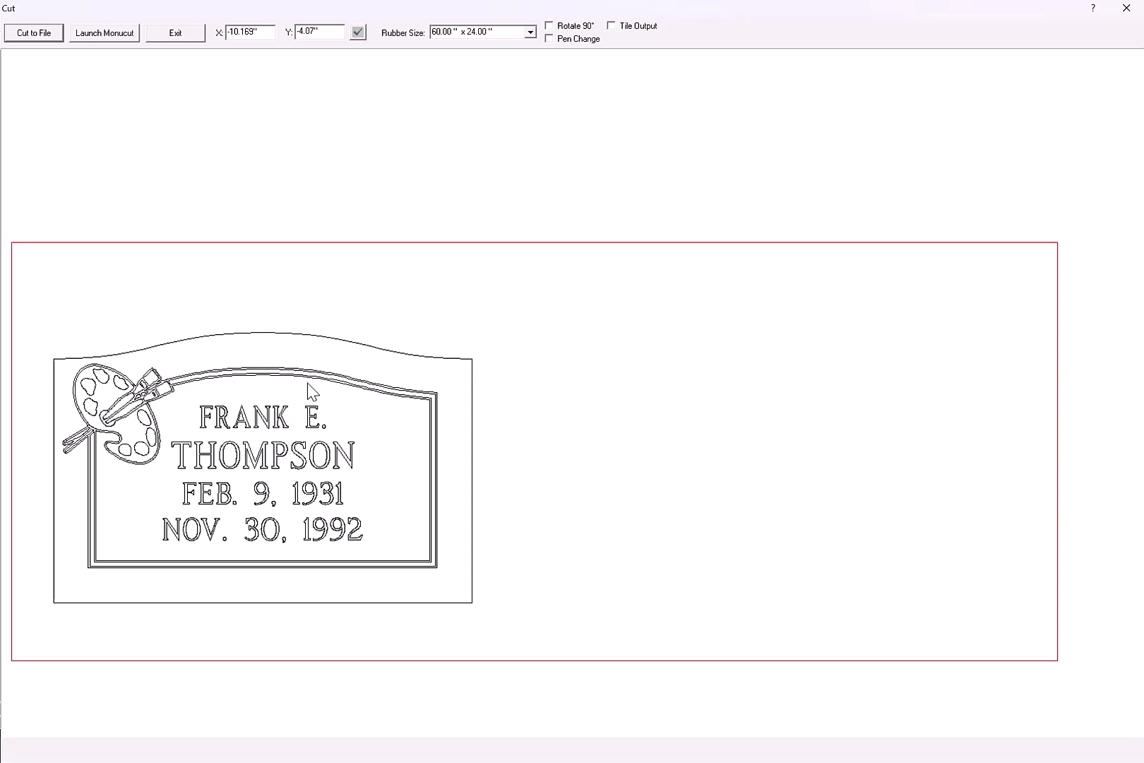
click(1127, 8)
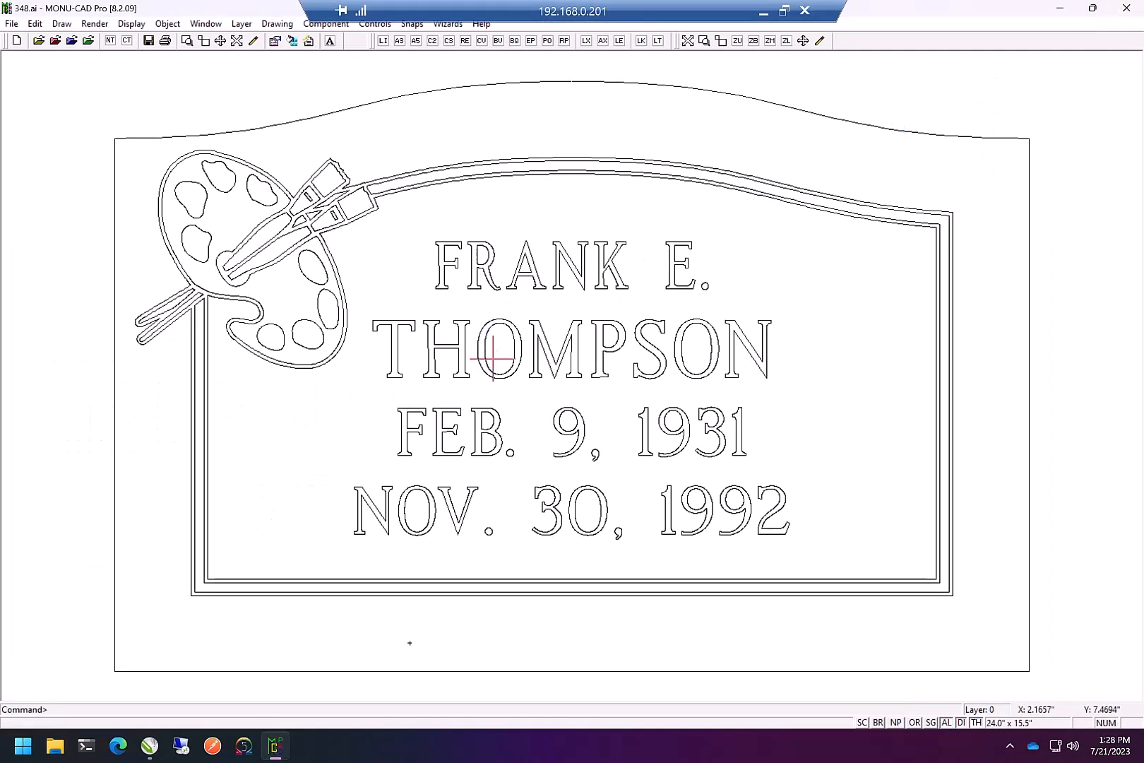
Switch back to the 348.cdr document in CorelDRAW
mouse_move(151, 749)
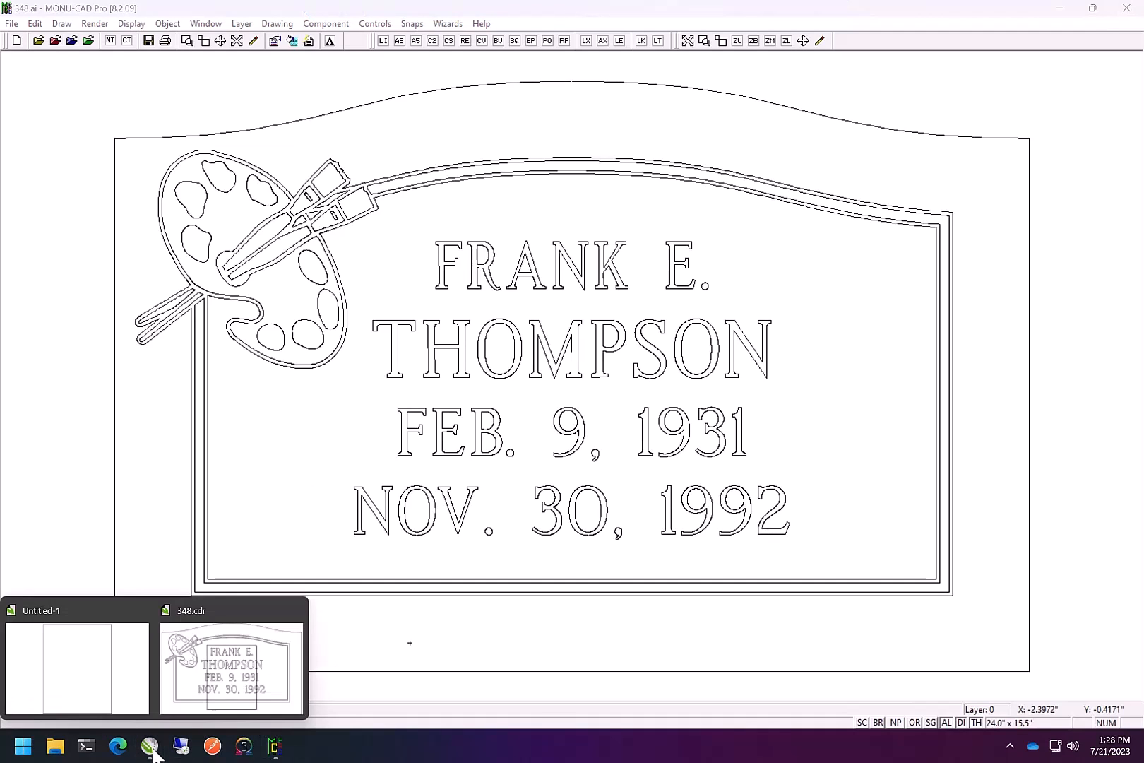
click(222, 653)
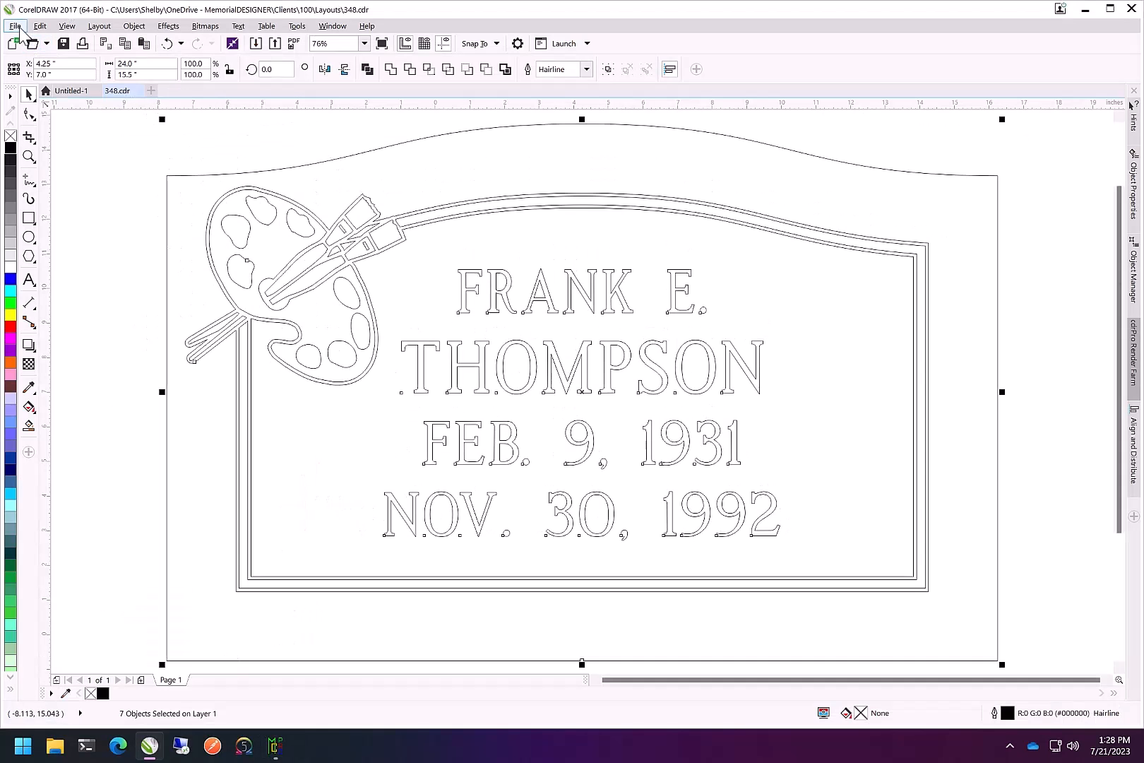
In the Open dialog, browse to the 7-14-23 folder and rename the 348.mcp cut file to 348.plt
click(15, 25)
click(34, 72)
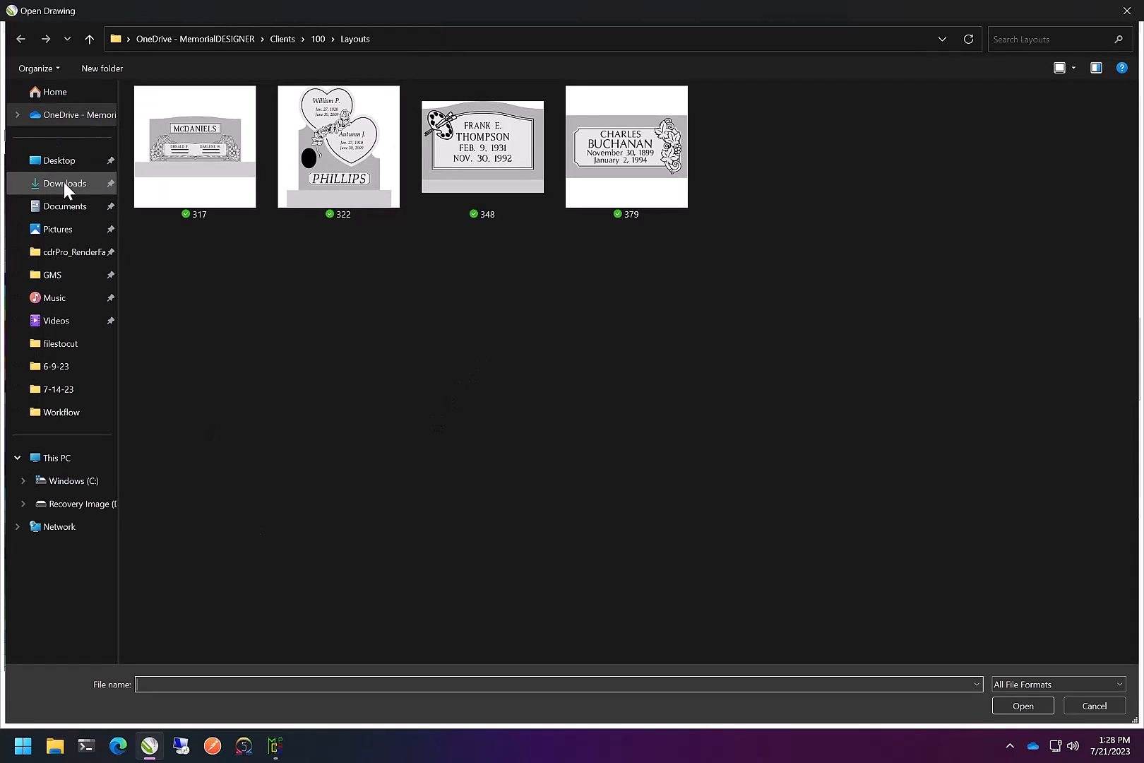
click(66, 345)
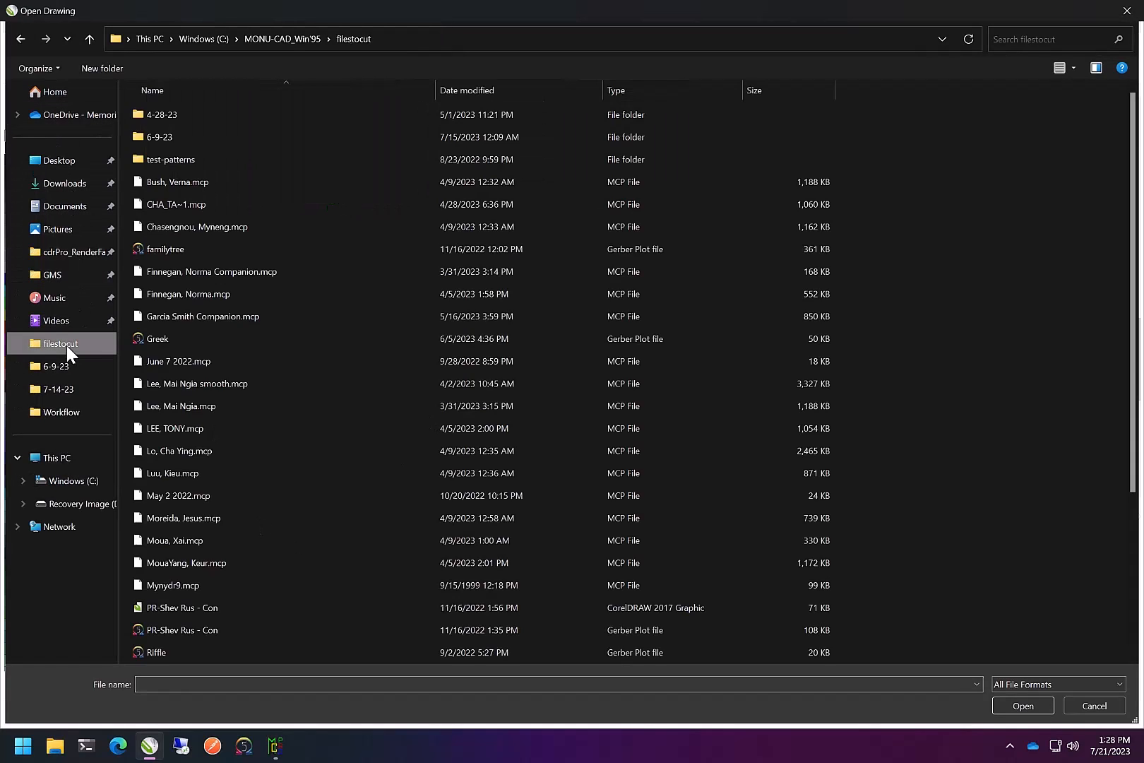
click(61, 391)
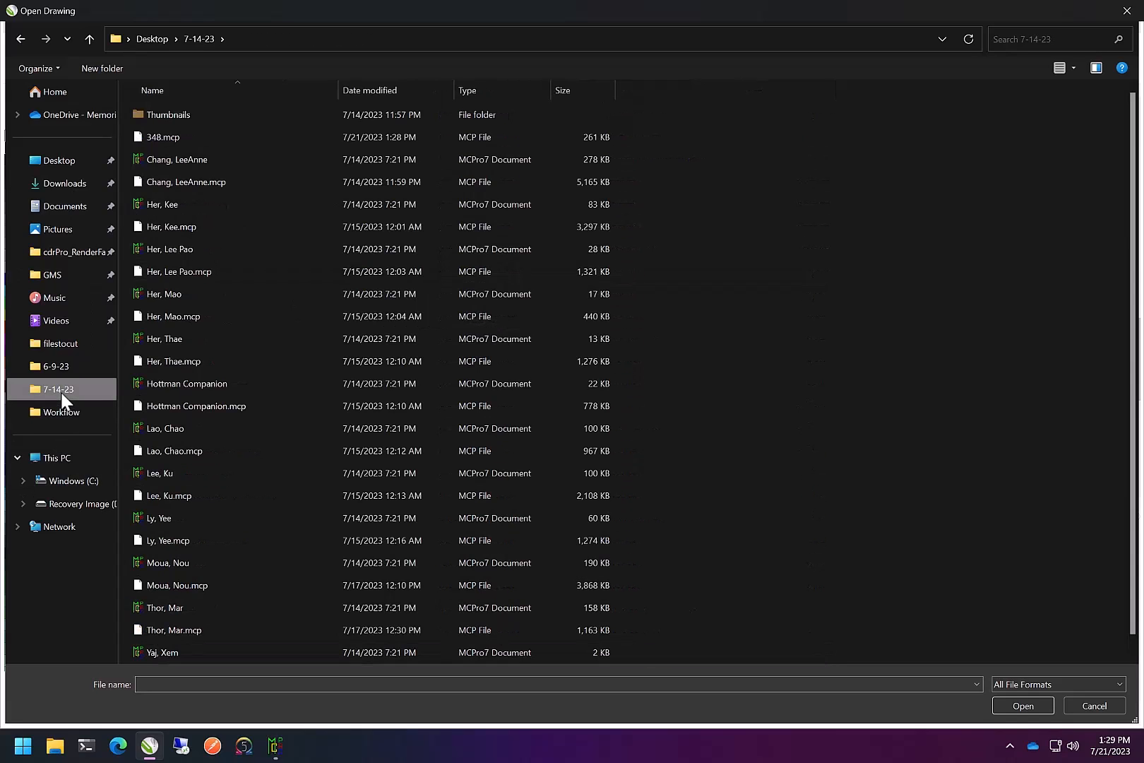
click(177, 137)
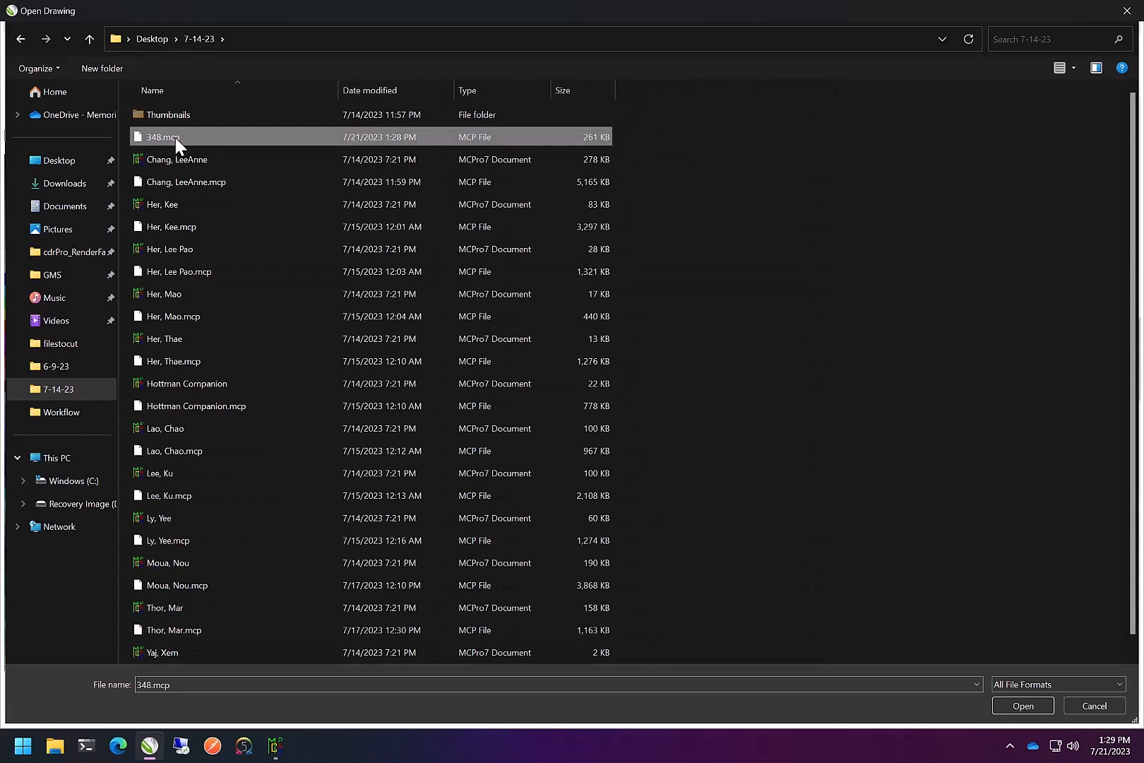
right_click(175, 138)
click(232, 394)
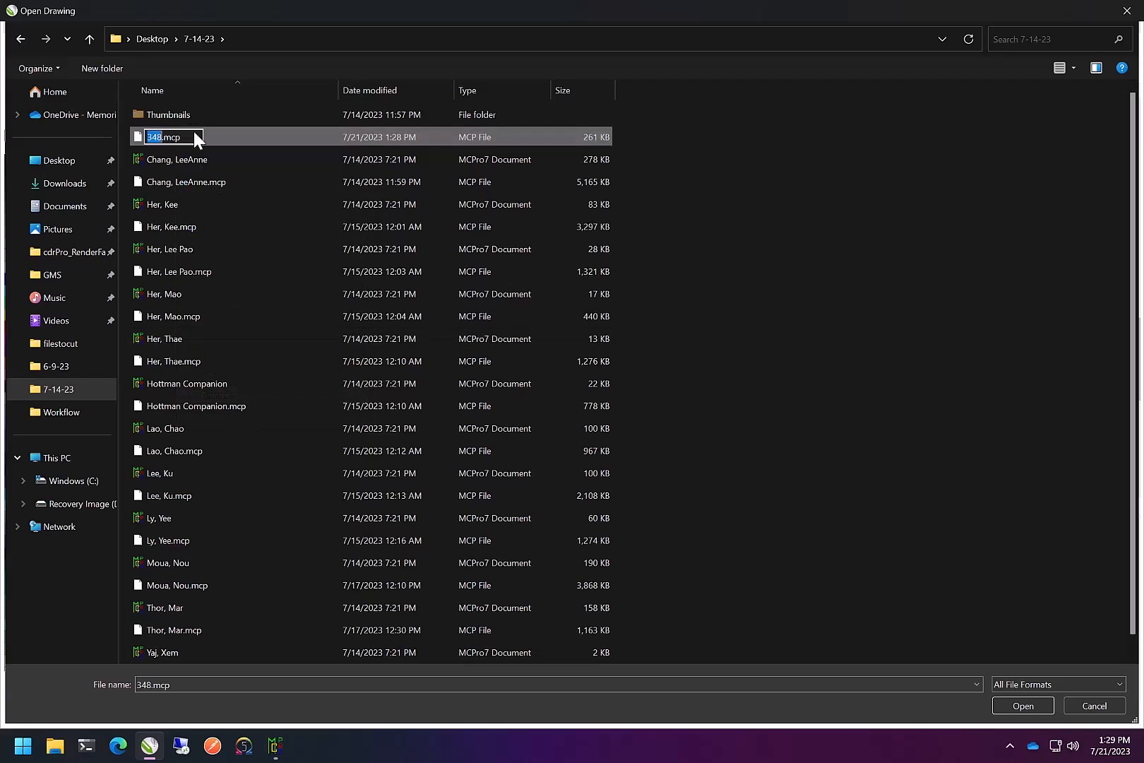
key(BackSpace)
key(BackSpace)
key(BackSpace)
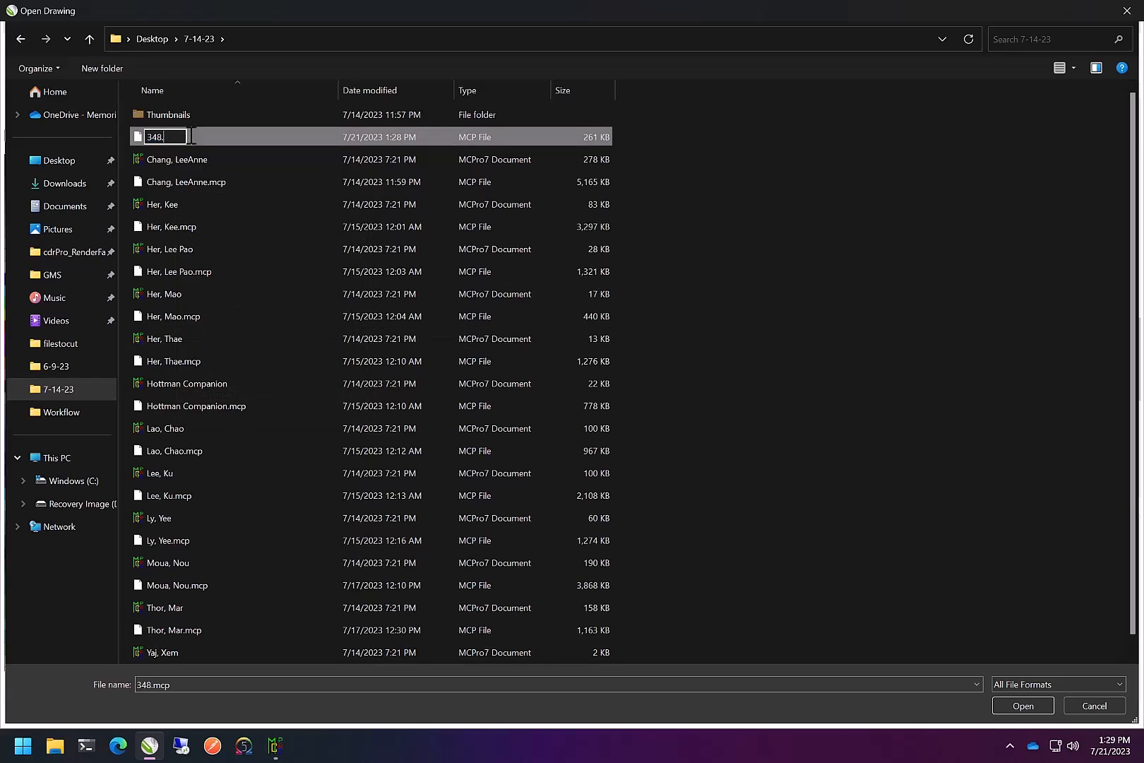
text(plt)
key(Return)
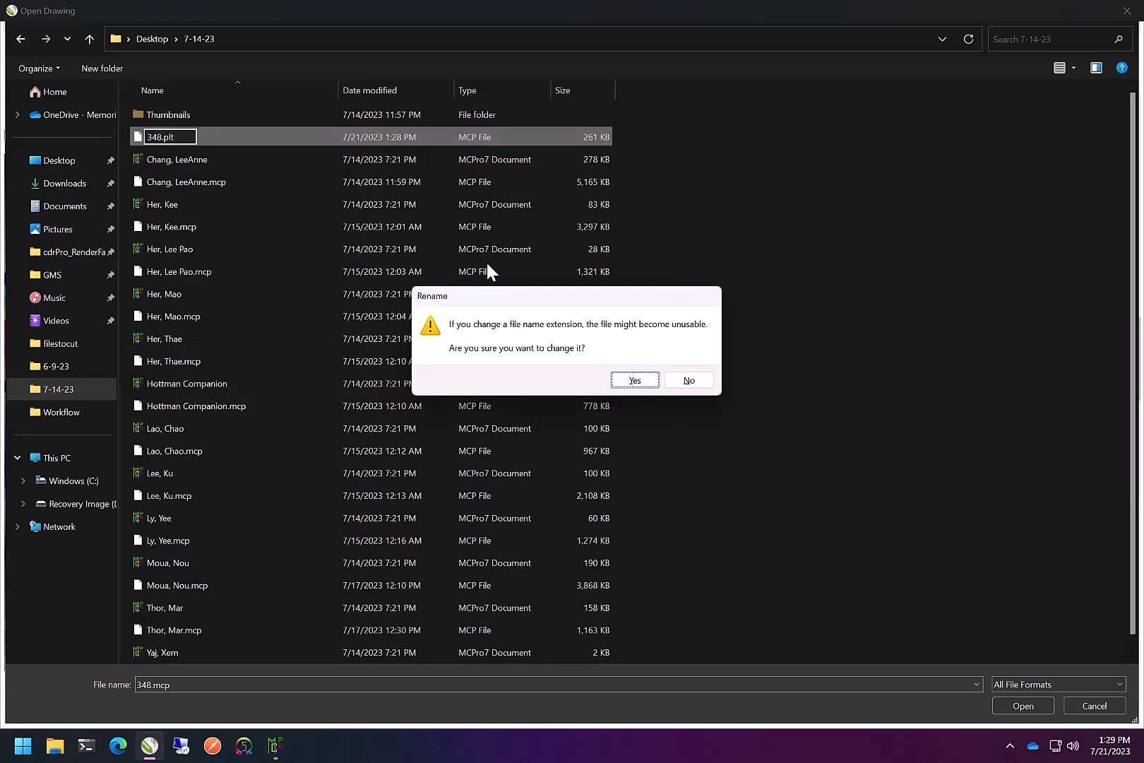
click(636, 380)
Open the 348 plot file in CorelDRAW, accepting the default HPGL options
click(154, 138)
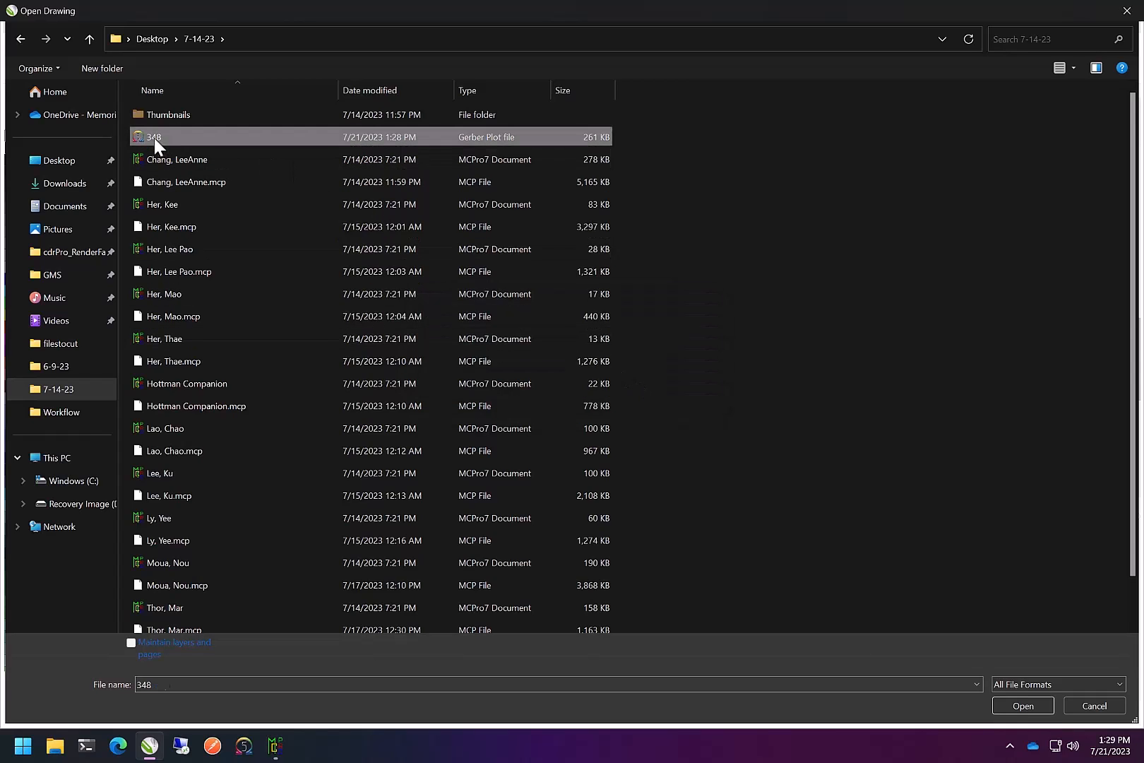
click(1017, 706)
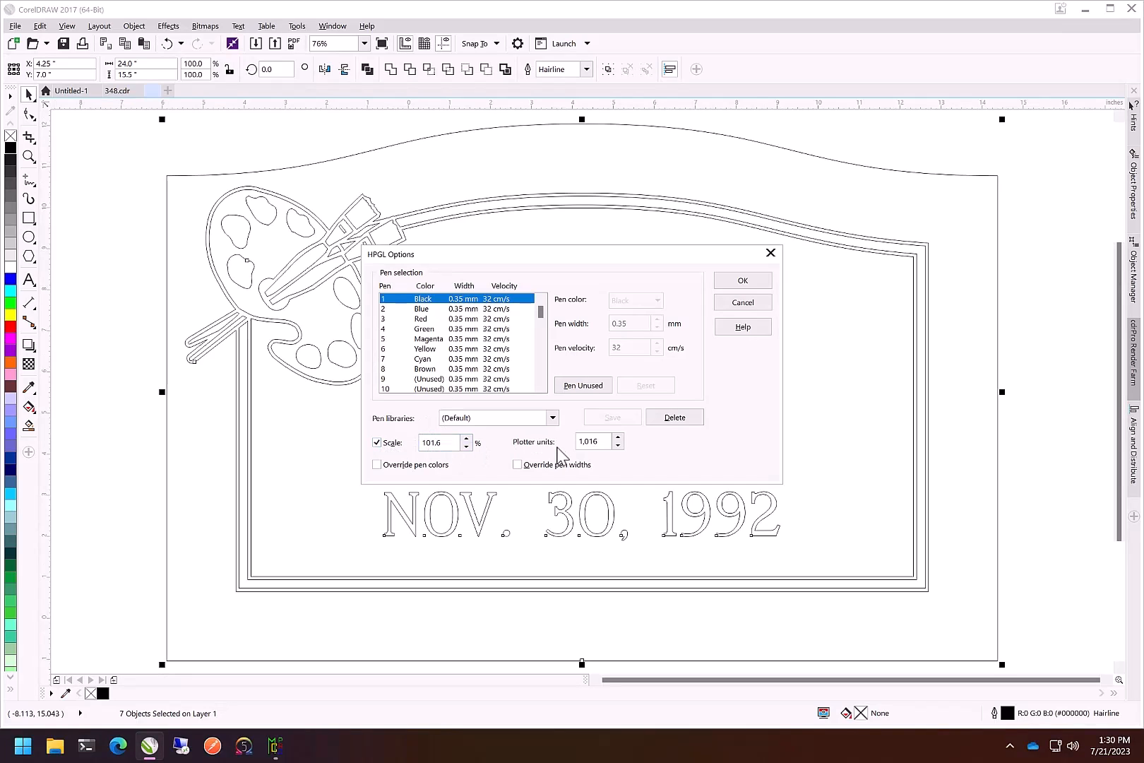
drag(678, 250, 501, 243)
click(538, 258)
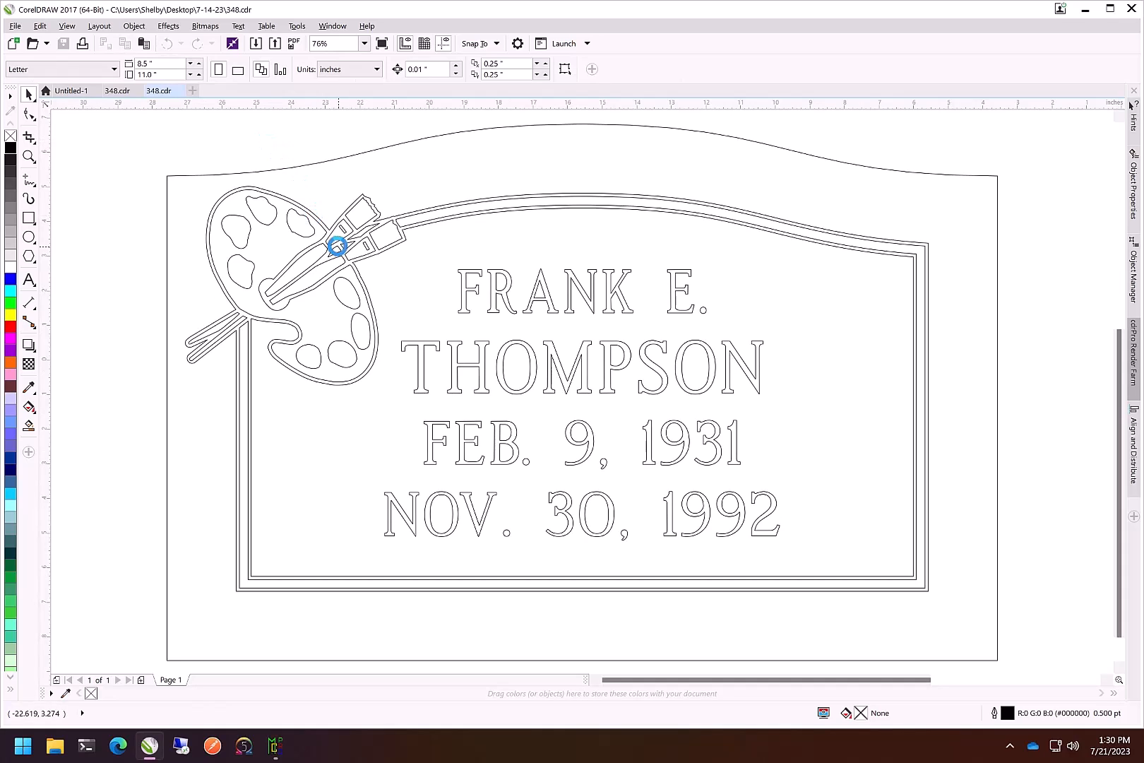
Zoom in on the paintbrush of the imported plot and select one outline curve with the Shape tool to inspect its nodes
scroll(326, 230, up, 6)
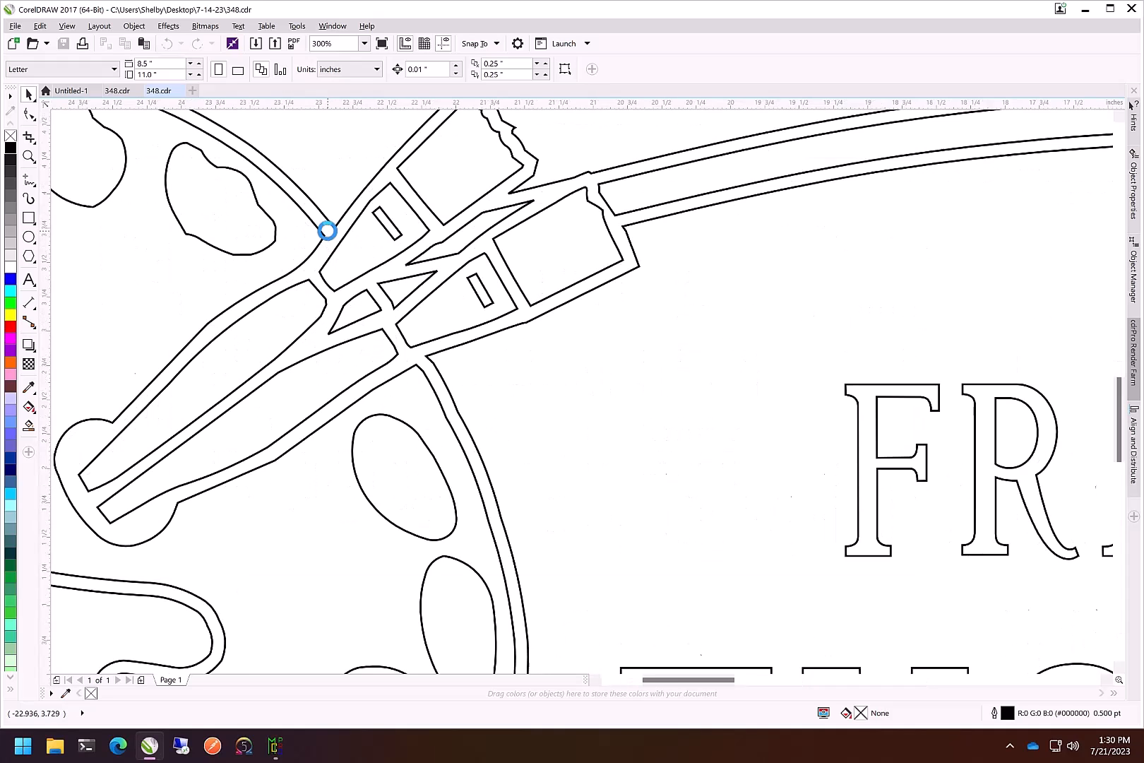
scroll(308, 320, up, 2)
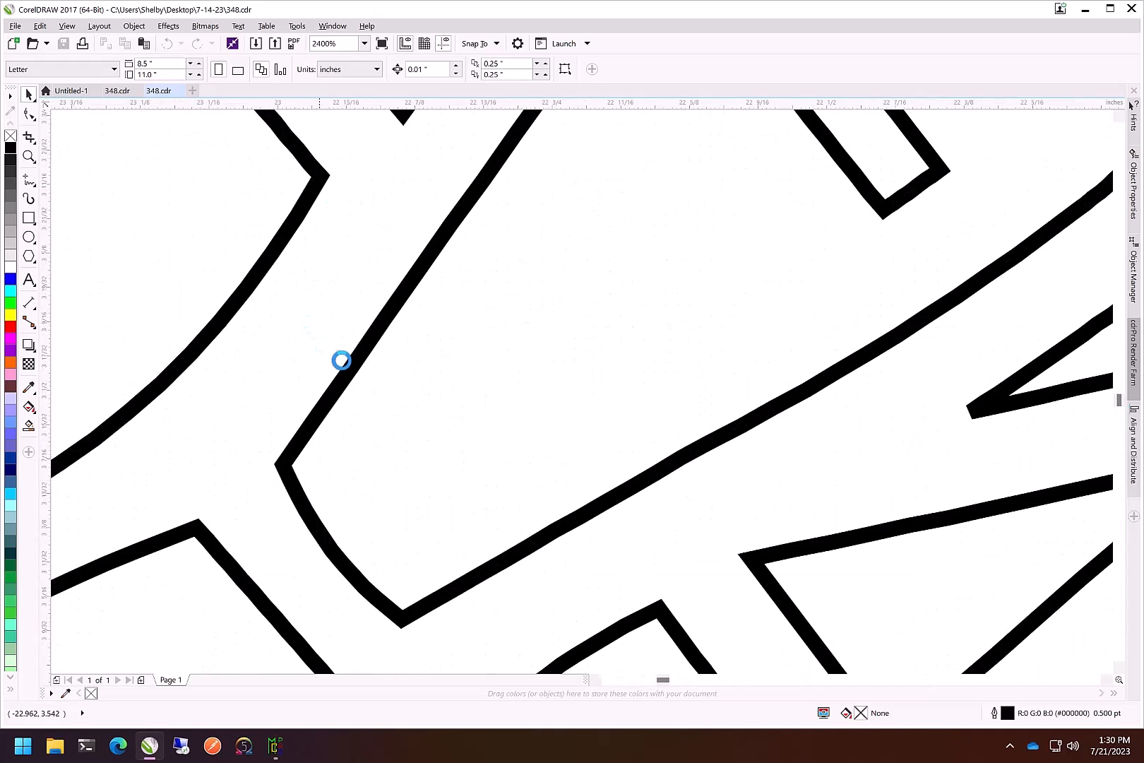
click(369, 346)
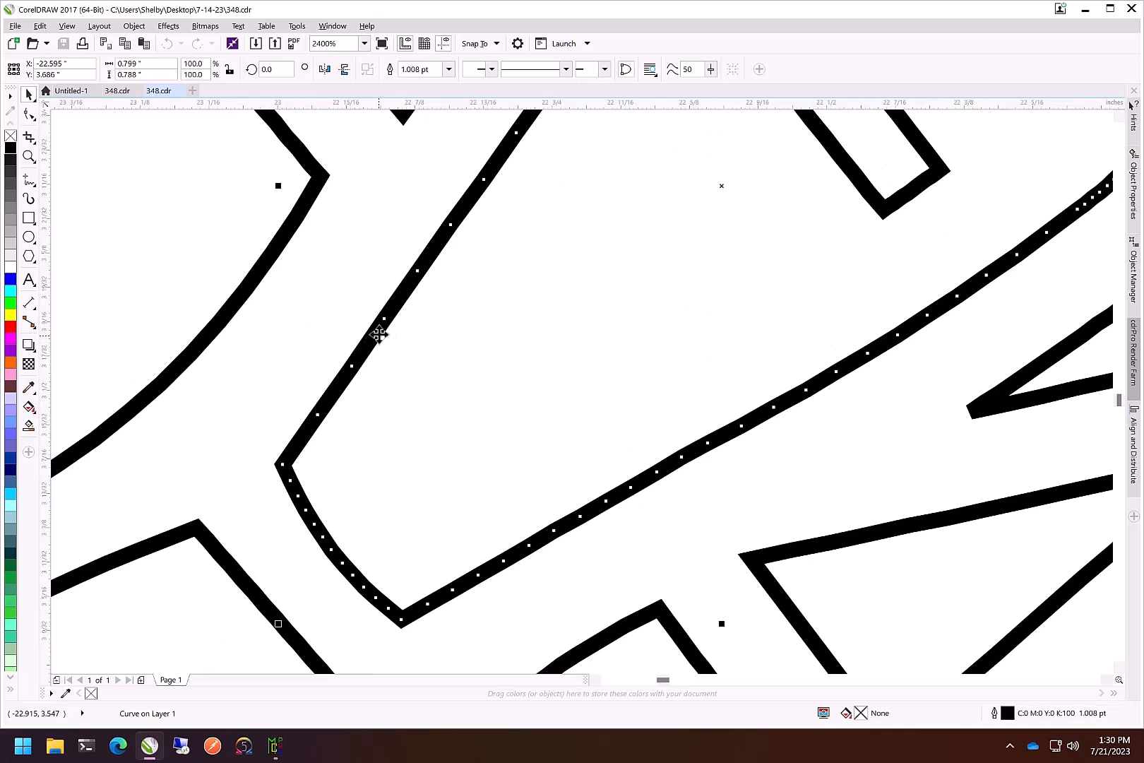
click(30, 114)
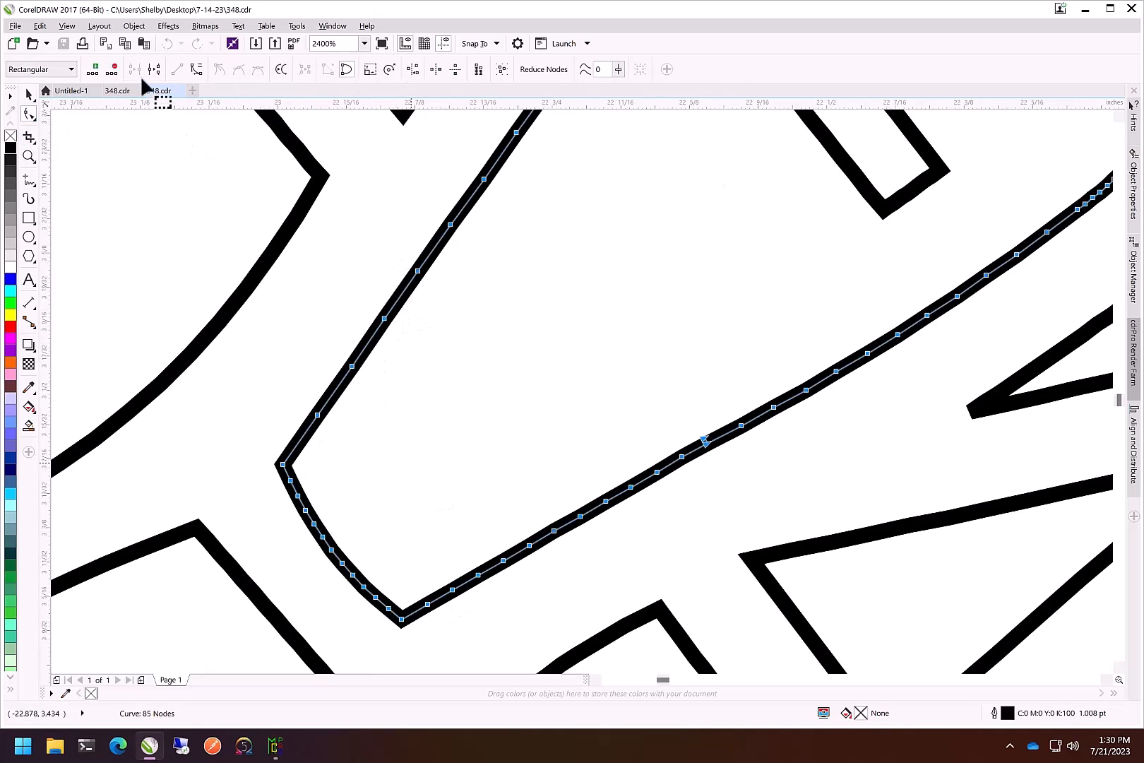
Switch to the original 348.cdr layout, zoom into the same brush area and select its curve to compare nodes
click(117, 92)
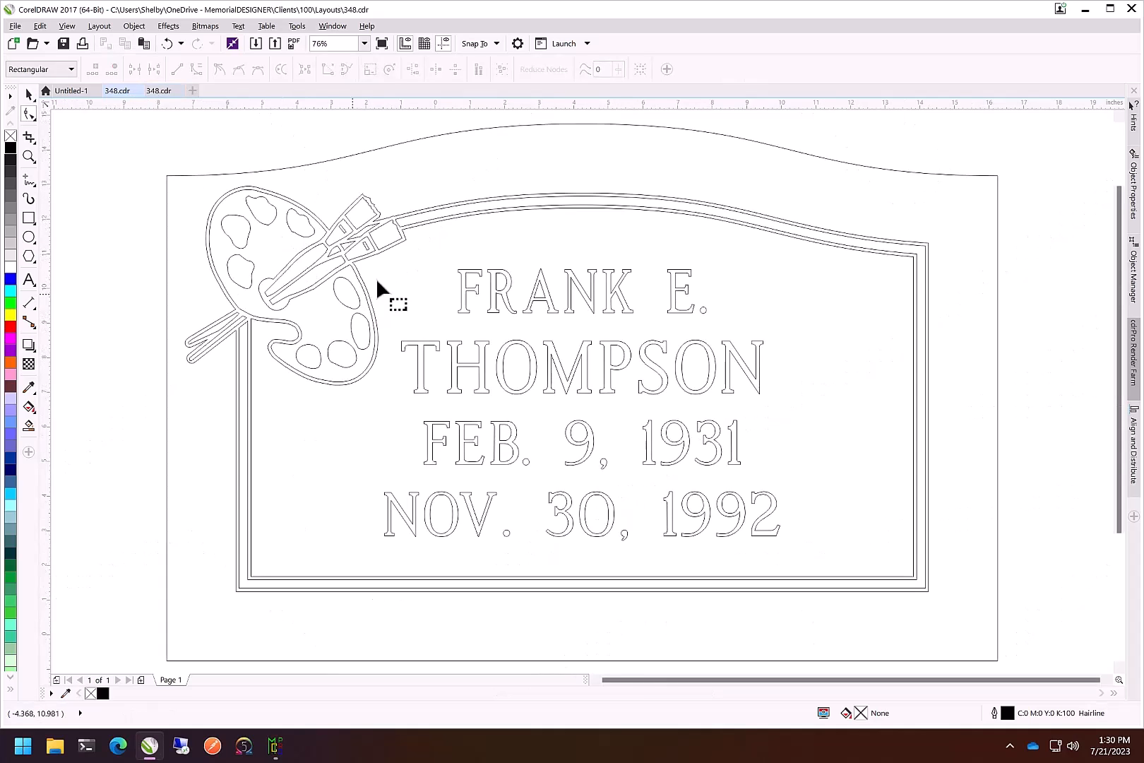
scroll(332, 233, up, 4)
click(313, 188)
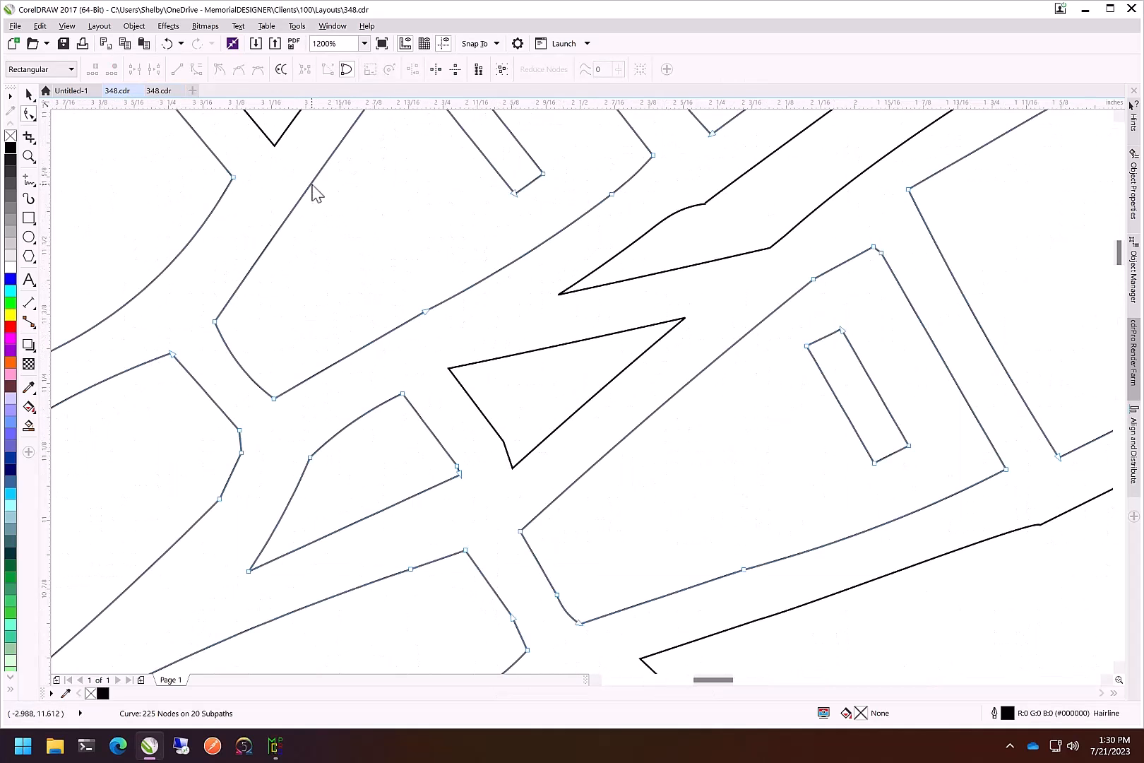
scroll(247, 387, up, 2)
drag(235, 370, 267, 322)
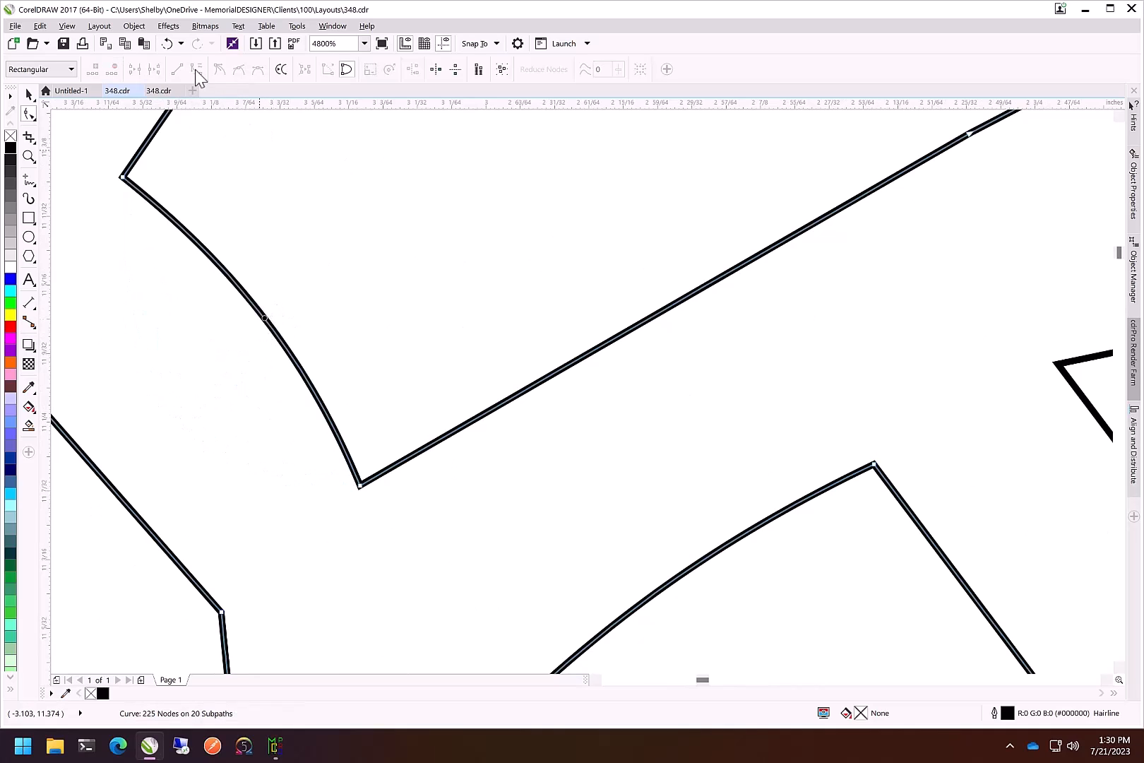
Return to the imported plot document and select nodes along the brush outline, zooming in and out to inspect them
click(158, 90)
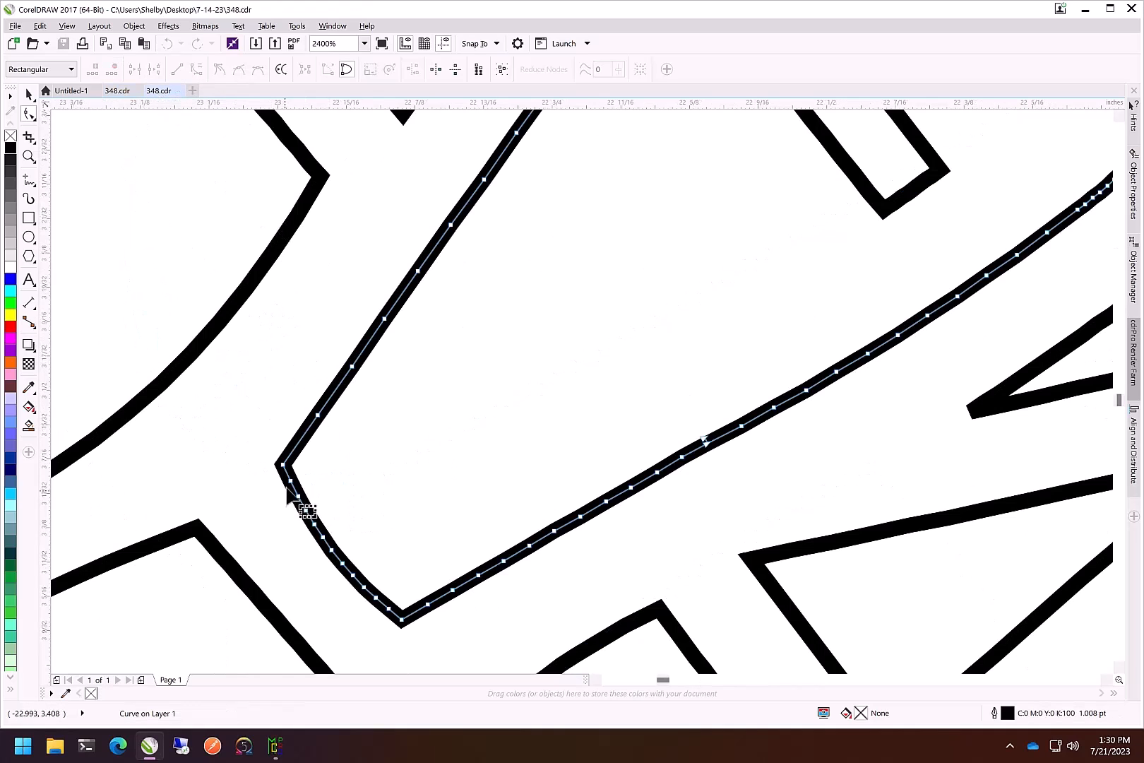
drag(288, 475, 315, 578)
scroll(517, 343, down, 3)
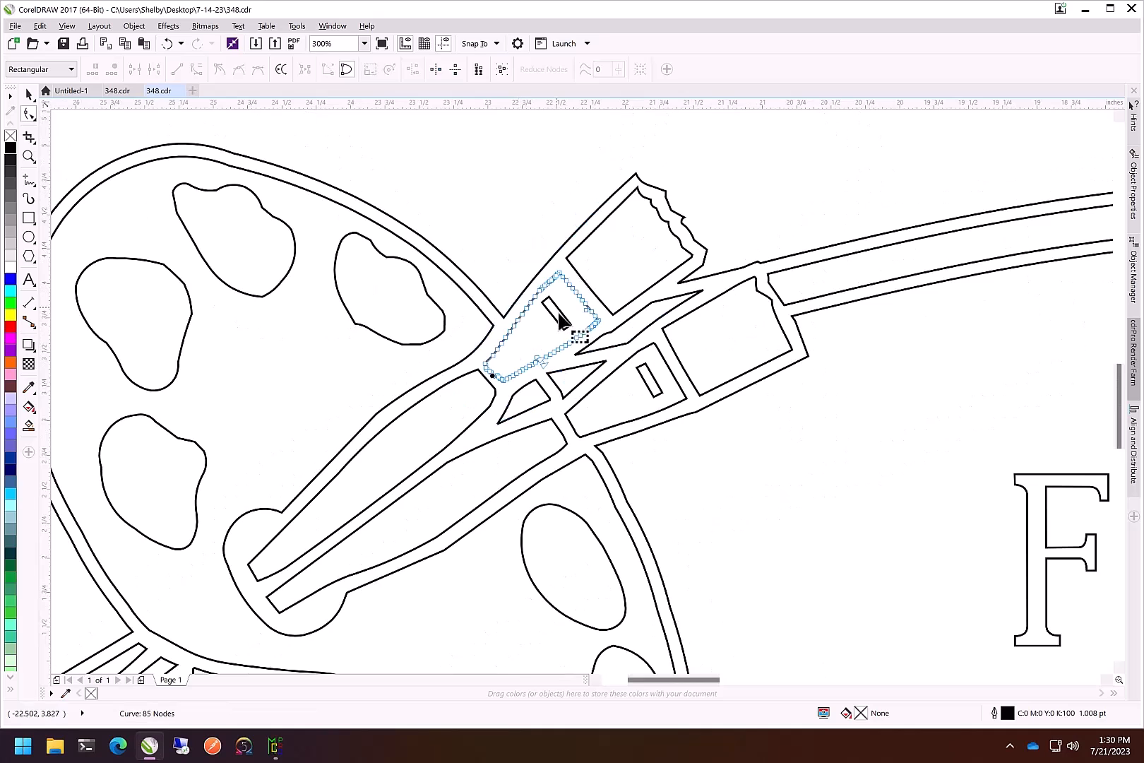
scroll(490, 364, up, 2)
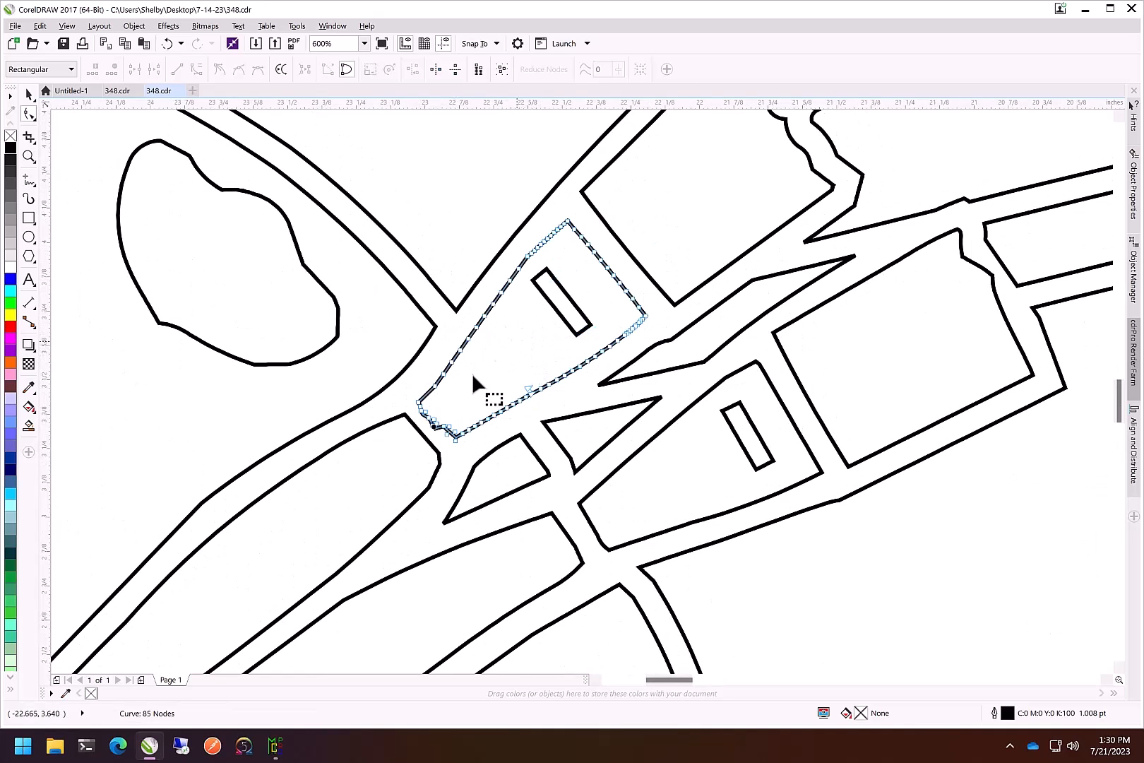
scroll(593, 332, up, 2)
scroll(593, 327, down, 1)
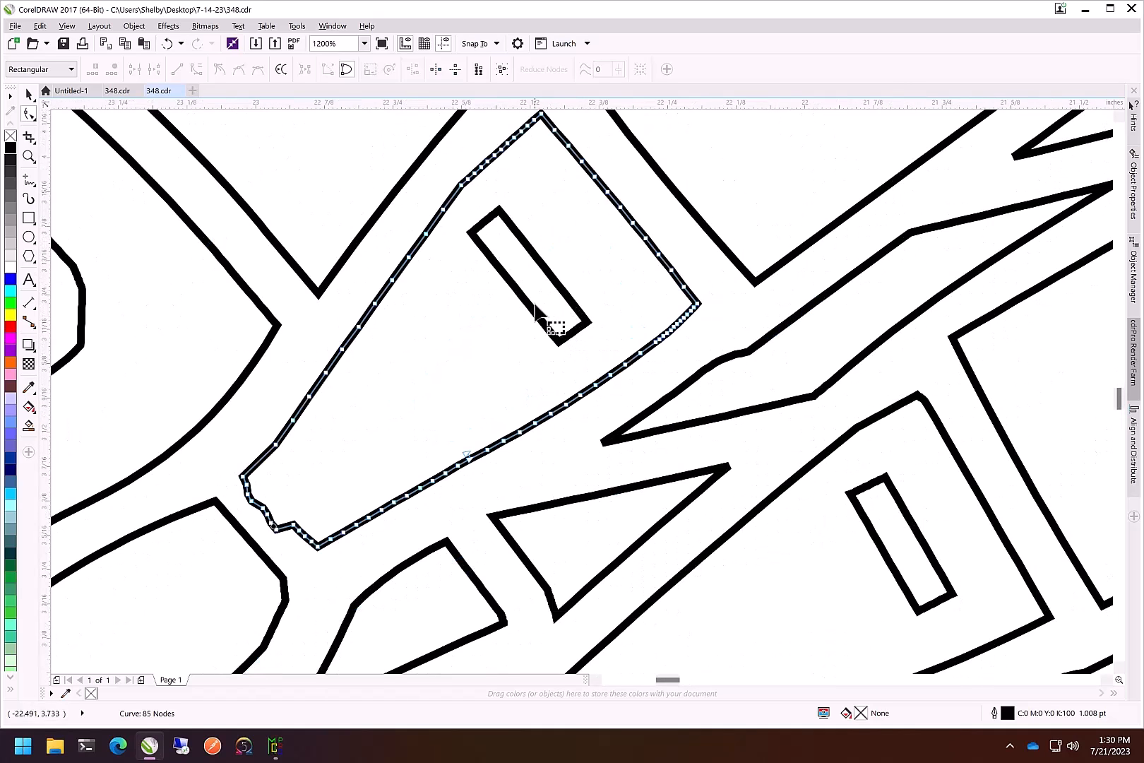
scroll(469, 305, down, 3)
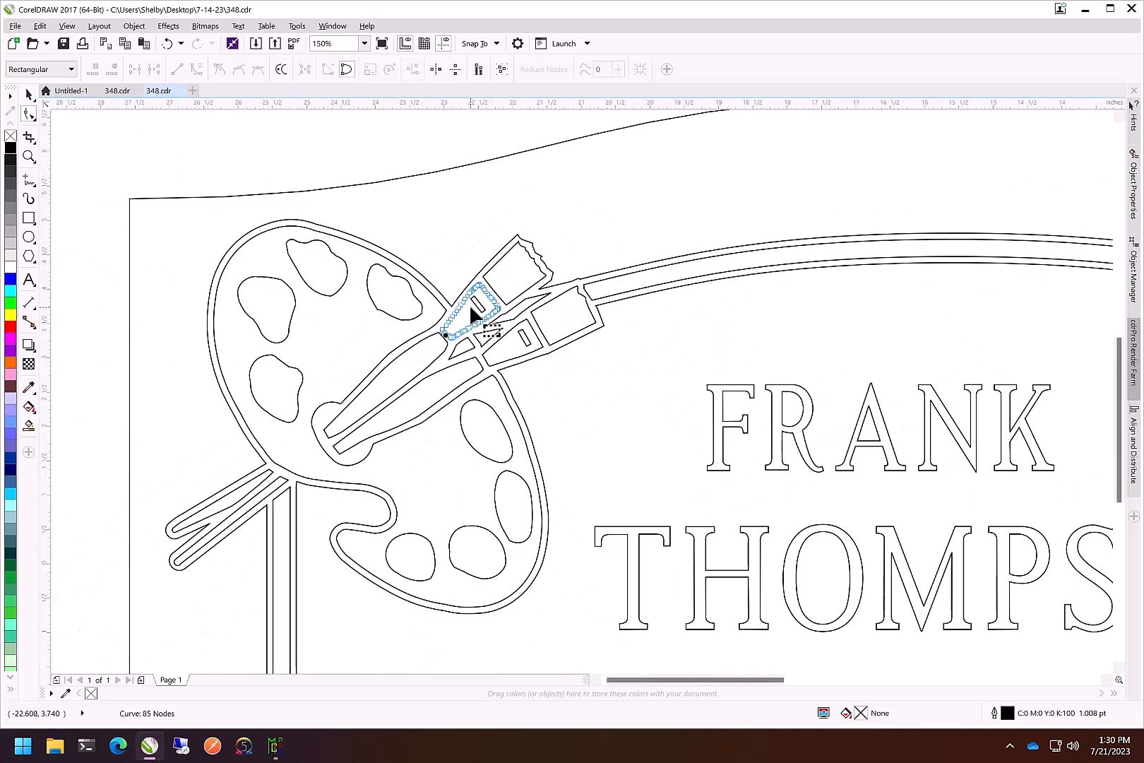